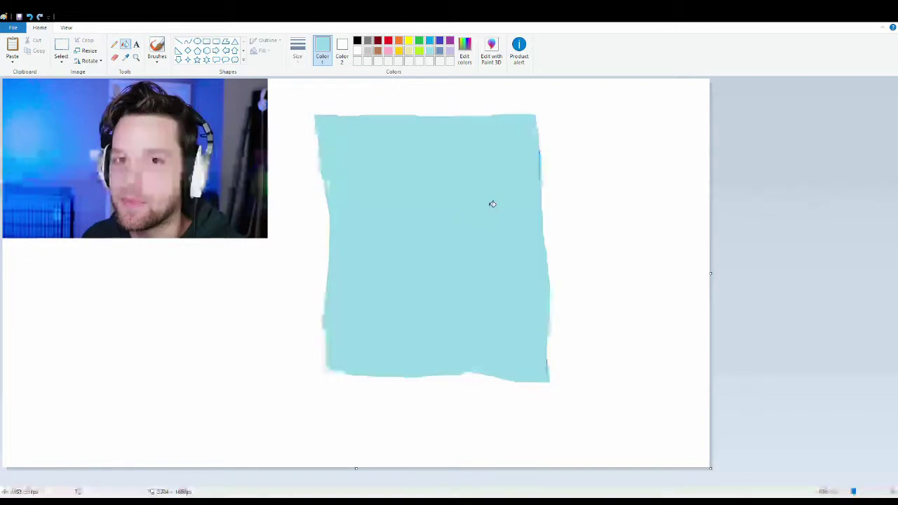
# Fill the outlined vertical strip inside the blue backdrop with pale blue
pyautogui.scroll(1, 491, 203)
pyautogui.click(125, 44)
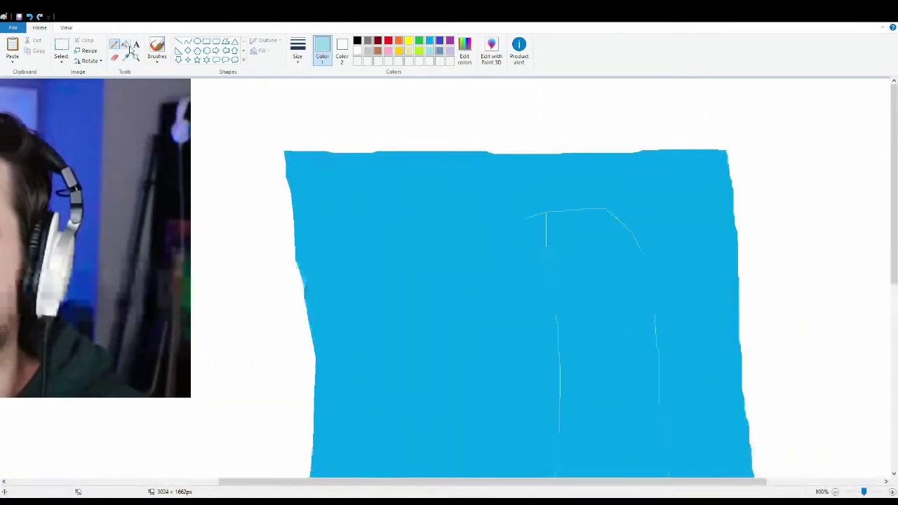
pyautogui.click(604, 316)
pyautogui.scroll(-1, 285, 120)
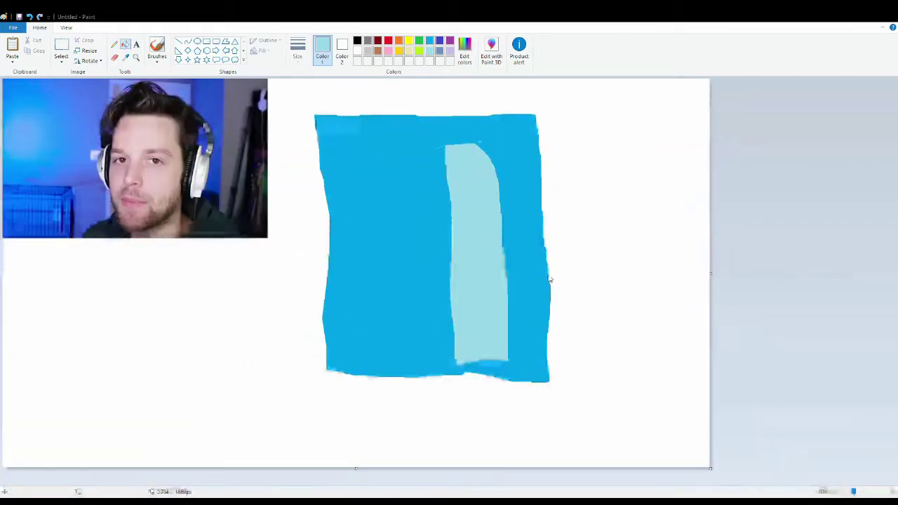
# Recolour the vertical strip with a lighter sky blue and the surrounding backdrop with a brighter blue
pyautogui.click(358, 61)
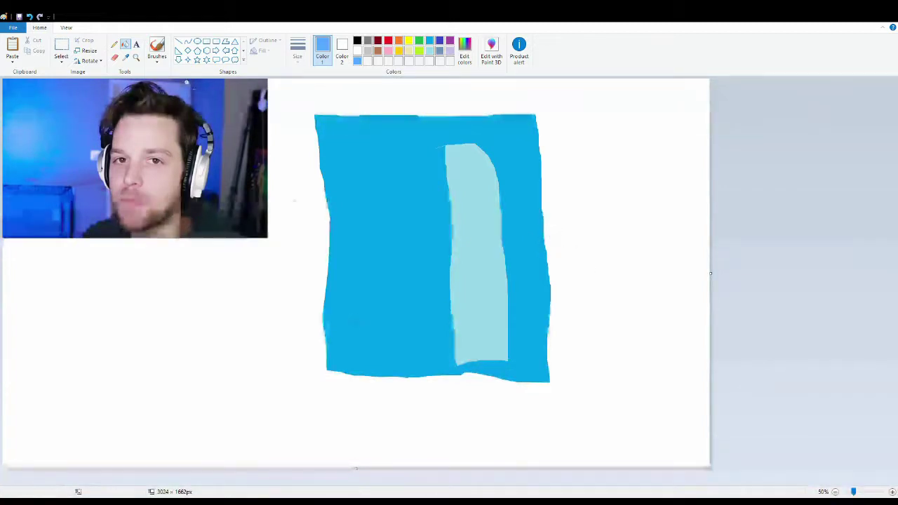
pyautogui.click(477, 252)
pyautogui.click(491, 249)
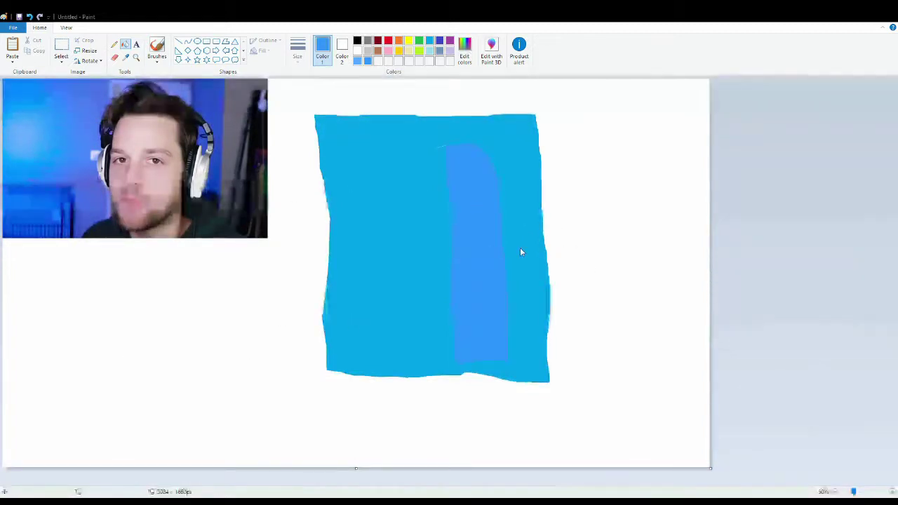
pyautogui.hotkey('ctrl', 'z')
pyautogui.click(386, 161)
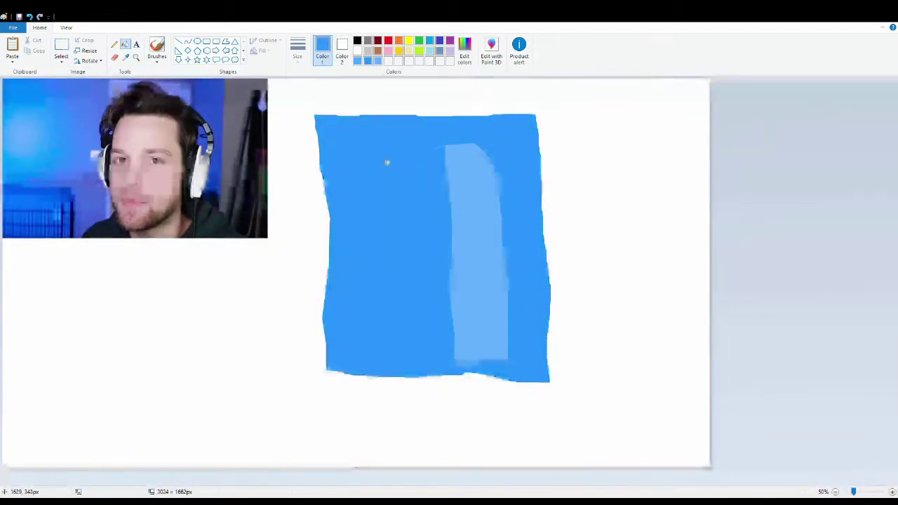
# Draw a rounded grey-filled panel along the blue backdrop's right edge and add a solid black diagonal bar across it
pyautogui.moveTo(538, 115)
pyautogui.mouseDown()
pyautogui.moveTo(613, 124)
pyautogui.moveTo(633, 323)
pyautogui.moveTo(547, 377)
pyautogui.mouseUp()
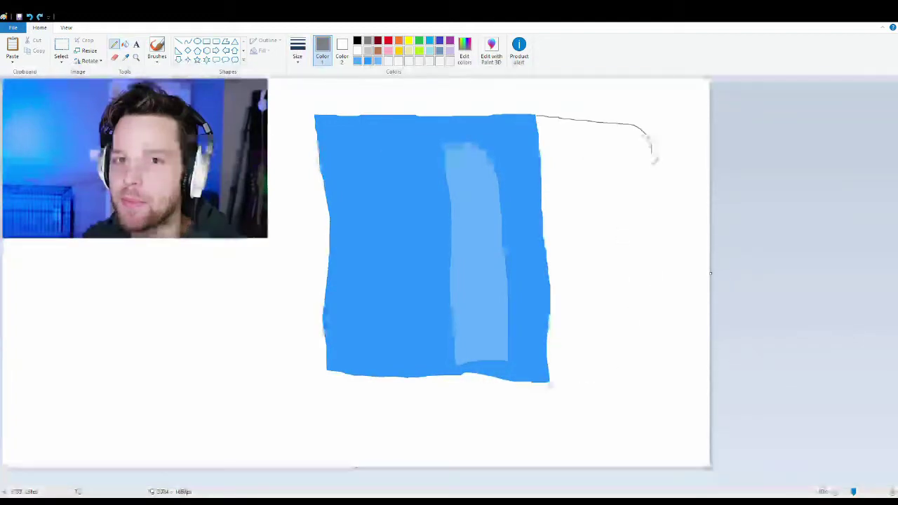
pyautogui.moveTo(653, 159); pyautogui.dragTo(557, 384)
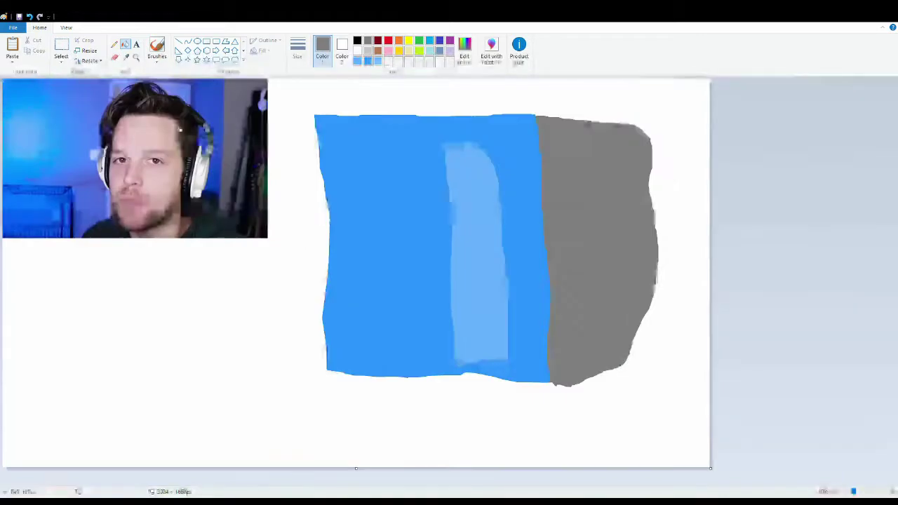
pyautogui.click(357, 40)
pyautogui.moveTo(554, 369)
pyautogui.mouseDown()
pyautogui.moveTo(655, 230)
pyautogui.moveTo(568, 372)
pyautogui.moveTo(558, 369)
pyautogui.moveTo(621, 302)
pyautogui.mouseUp()
pyautogui.click(620, 302)
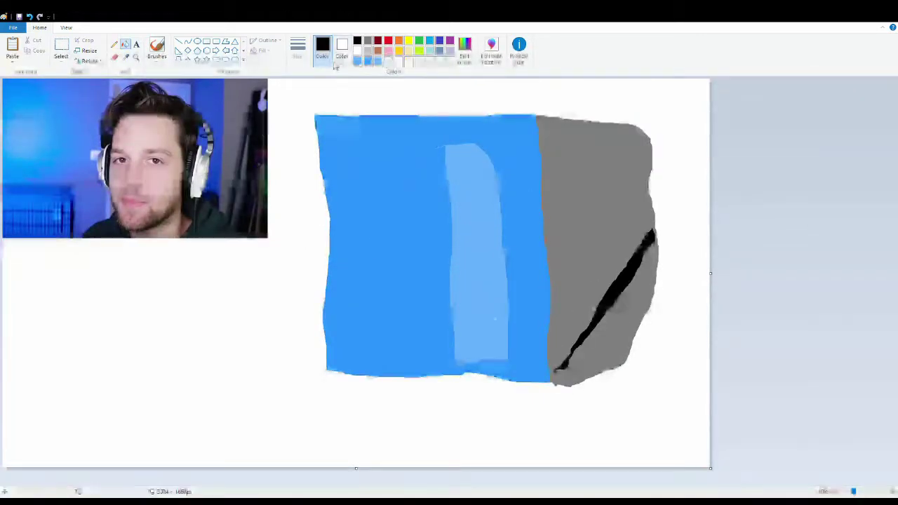
# Draw a narrow near-black vertical stand with a side branch on the grey panel and add small white-filled shapes at its top
pyautogui.click(115, 43)
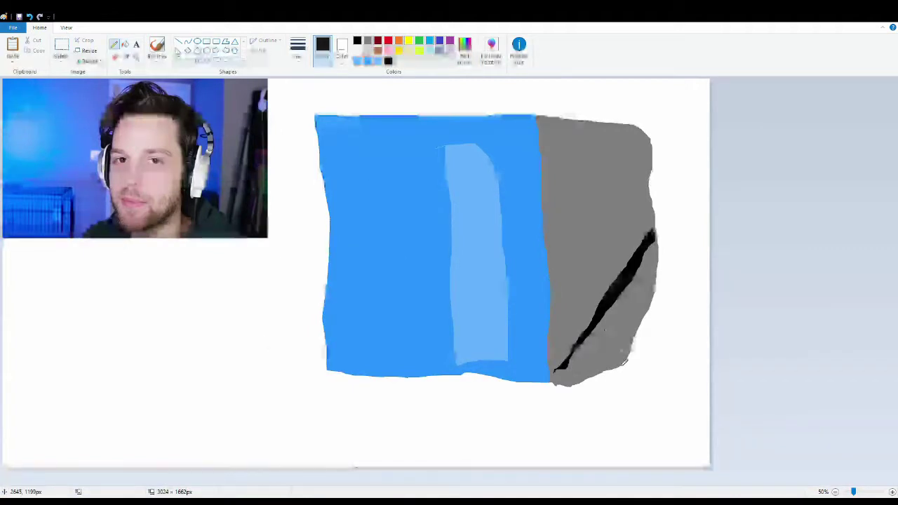
pyautogui.moveTo(622, 358)
pyautogui.mouseDown()
pyautogui.moveTo(625, 180)
pyautogui.moveTo(641, 177)
pyautogui.moveTo(623, 366)
pyautogui.mouseUp()
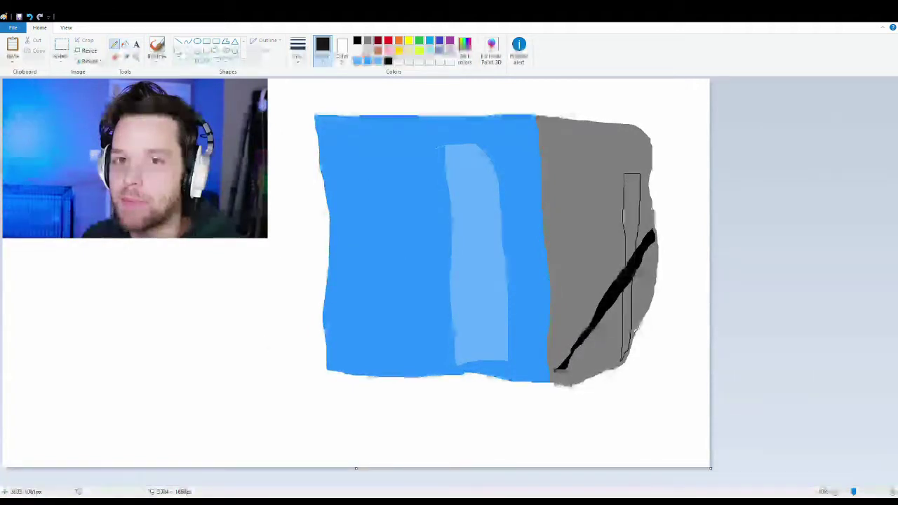
pyautogui.moveTo(640, 325)
pyautogui.mouseDown()
pyautogui.moveTo(650, 204)
pyautogui.moveTo(618, 224)
pyautogui.mouseUp()
pyautogui.click(125, 43)
pyautogui.click(631, 210)
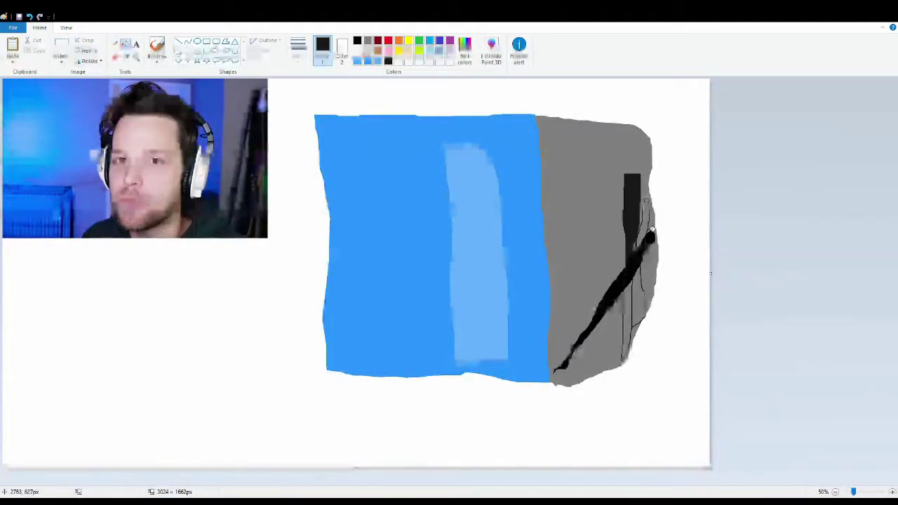
pyautogui.click(629, 315)
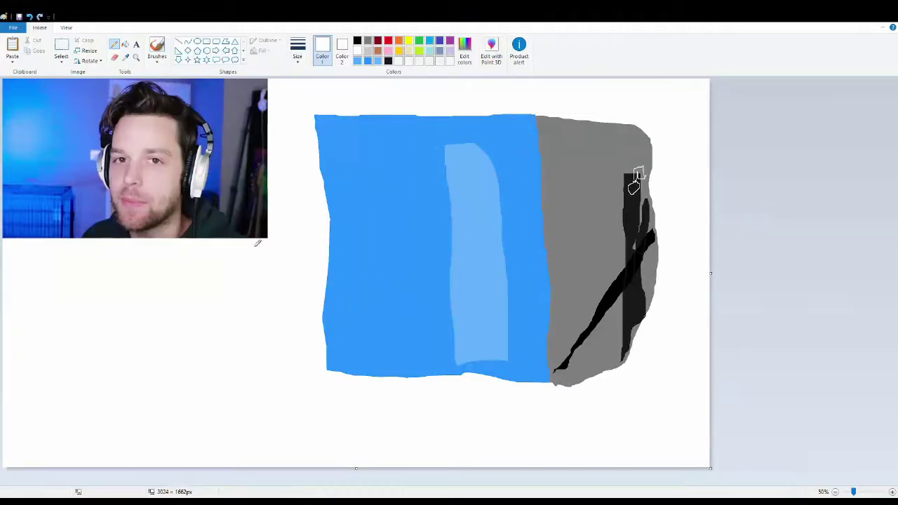
pyautogui.click(635, 187)
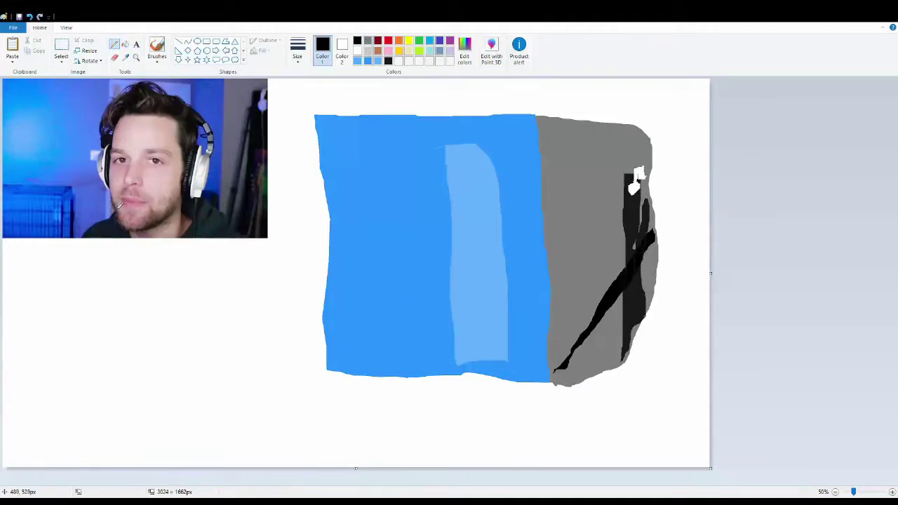
# Sketch a black wireframe cage in perspective in the lower-left part of the blue backdrop
pyautogui.moveTo(338, 352); pyautogui.dragTo(400, 352)
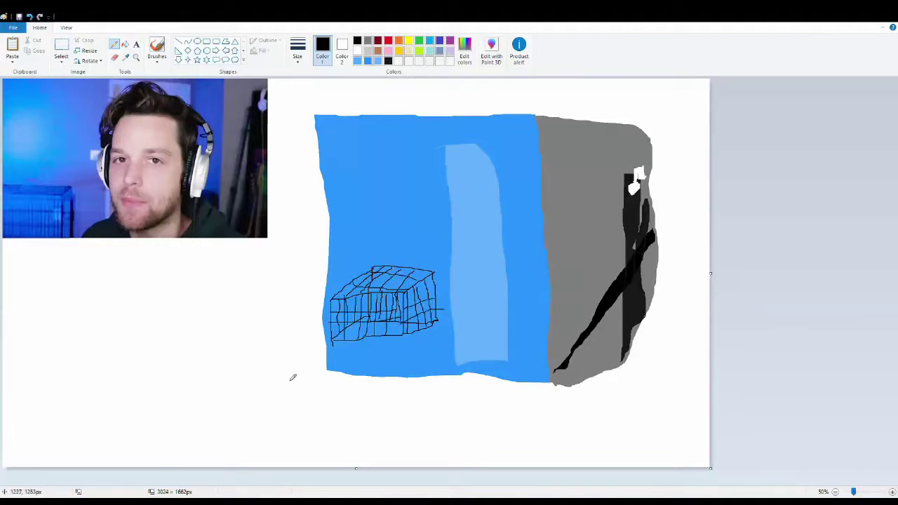
pyautogui.press('Delete')
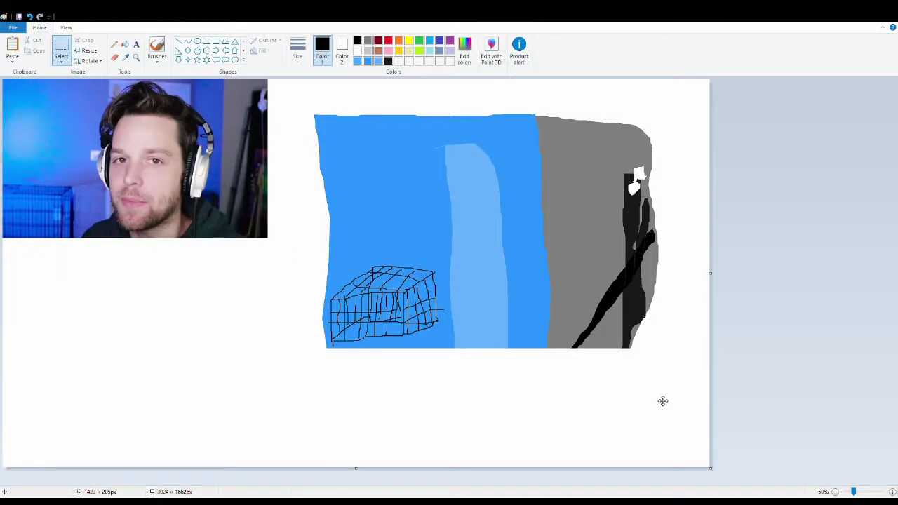
pyautogui.hotkey('ctrl', 'z')
# Move the wireframe cage down into the lower-left corner of the blue backdrop, leaving no spare copy on the white canvas
pyautogui.click(330, 246)
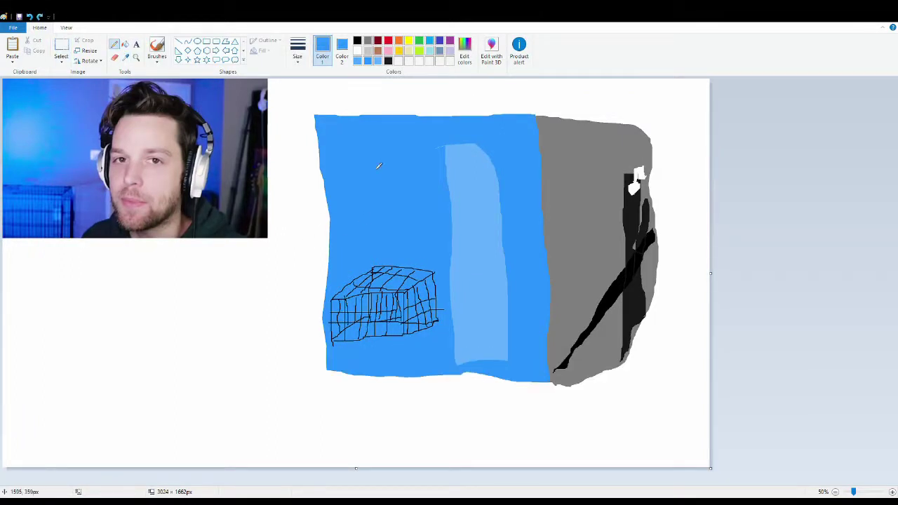
pyautogui.moveTo(325, 242); pyautogui.dragTo(366, 271)
pyautogui.moveTo(341, 301); pyautogui.dragTo(335, 302)
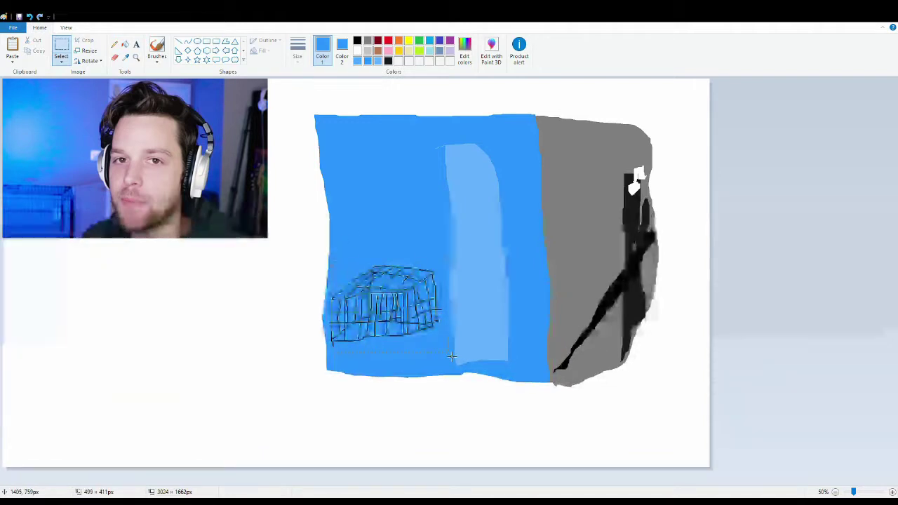
pyautogui.click(59, 60)
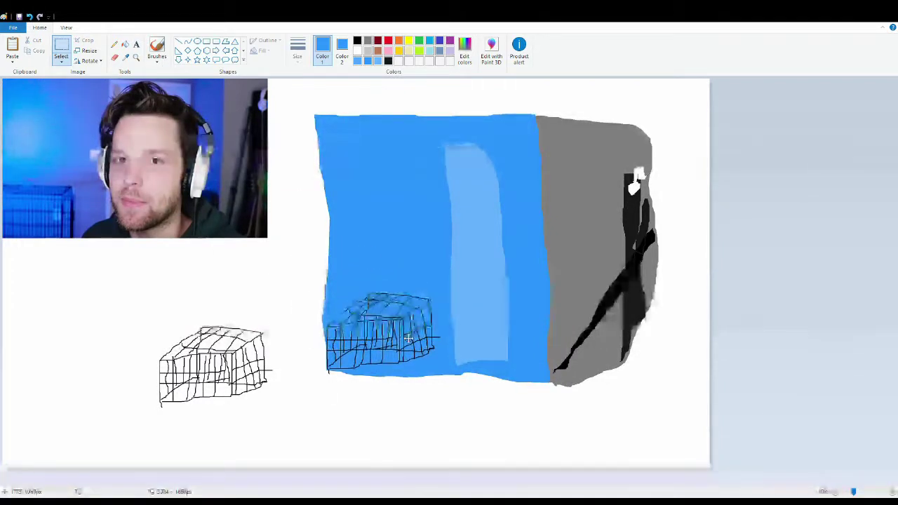
pyautogui.moveTo(129, 282)
pyautogui.mouseDown()
pyautogui.moveTo(282, 425)
pyautogui.moveTo(454, 398)
pyautogui.mouseUp()
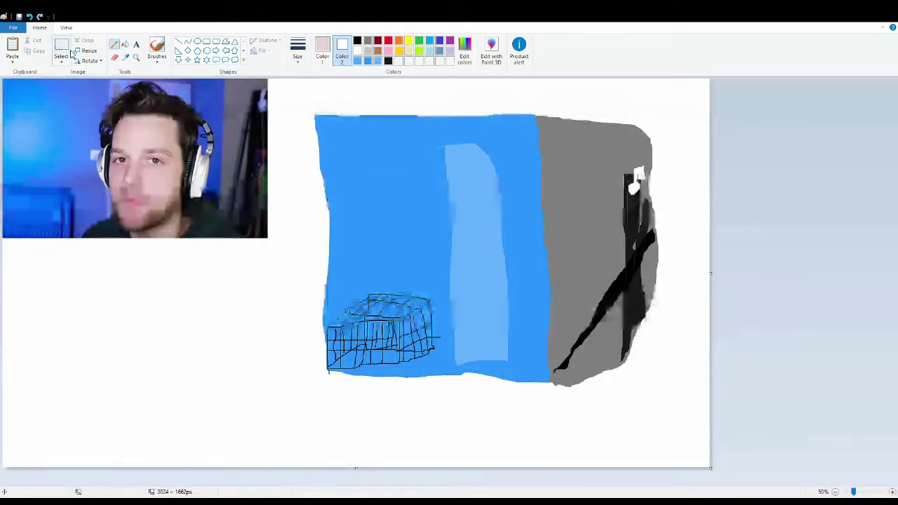
# Draw a peach-filled head over the light blue strip and cover its top with a dark brown hair shape
pyautogui.click(322, 51)
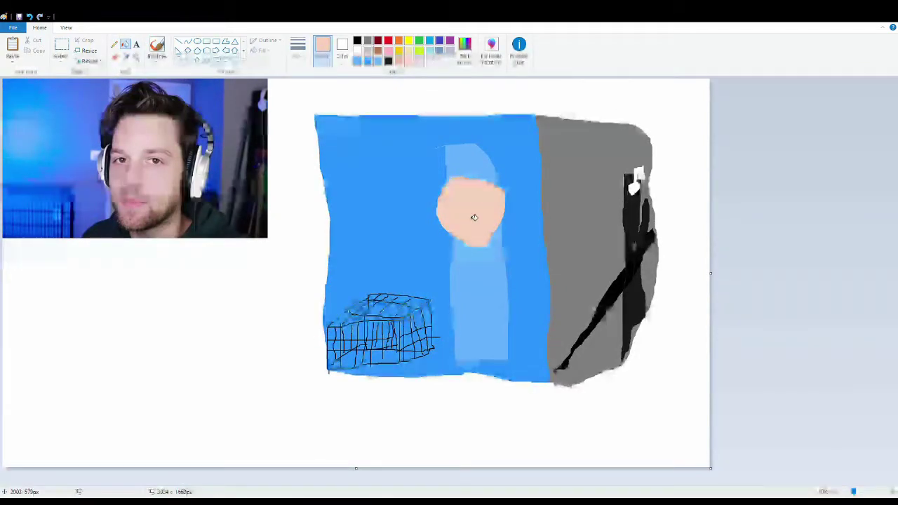
pyautogui.keyDown('ctrl'); pyautogui.scroll(1, 471, 215); pyautogui.keyUp('ctrl')
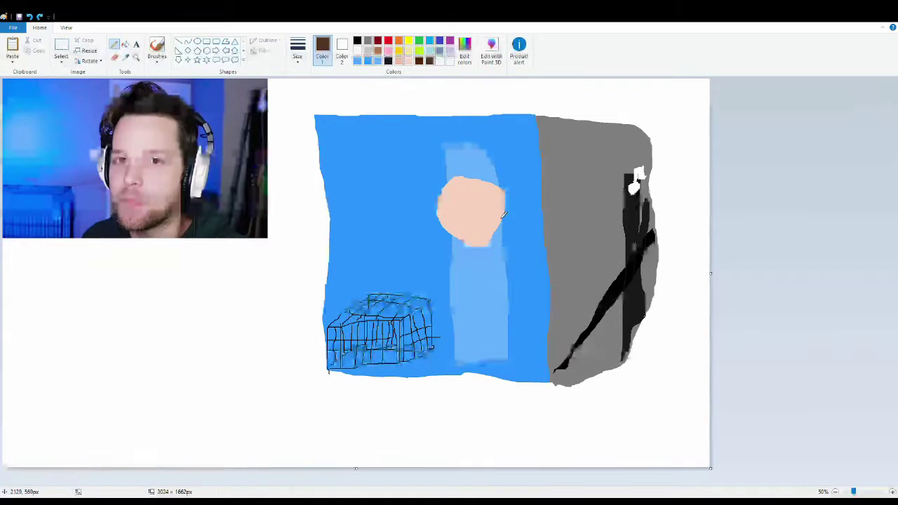
pyautogui.moveTo(513, 200)
pyautogui.mouseDown()
pyautogui.moveTo(451, 167)
pyautogui.moveTo(435, 204)
pyautogui.mouseUp()
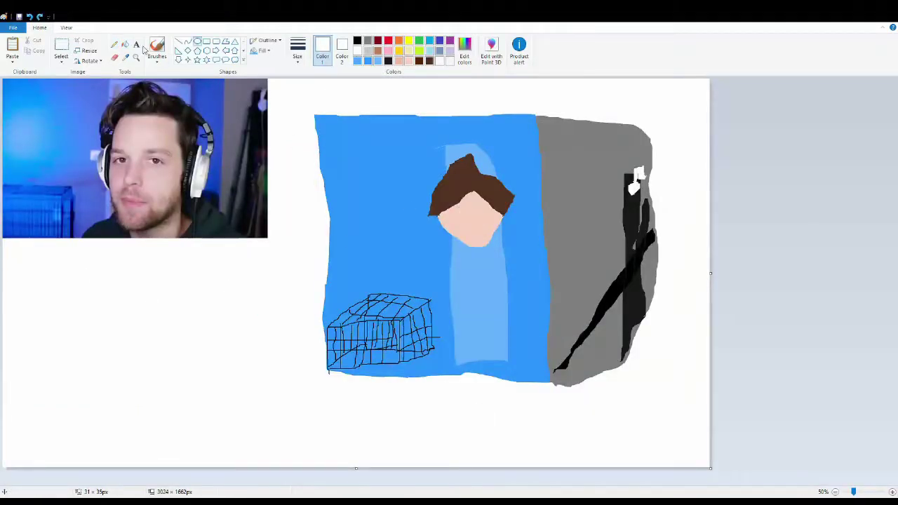
# Fill the white canvas around the artwork with black and draw small white-filled ellipses on it as eye shapes
pyautogui.click(301, 225)
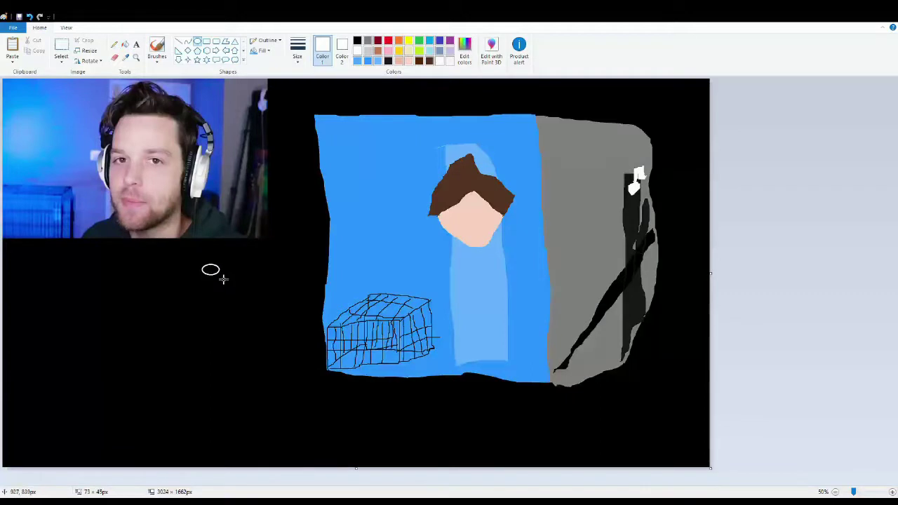
pyautogui.press('Escape')
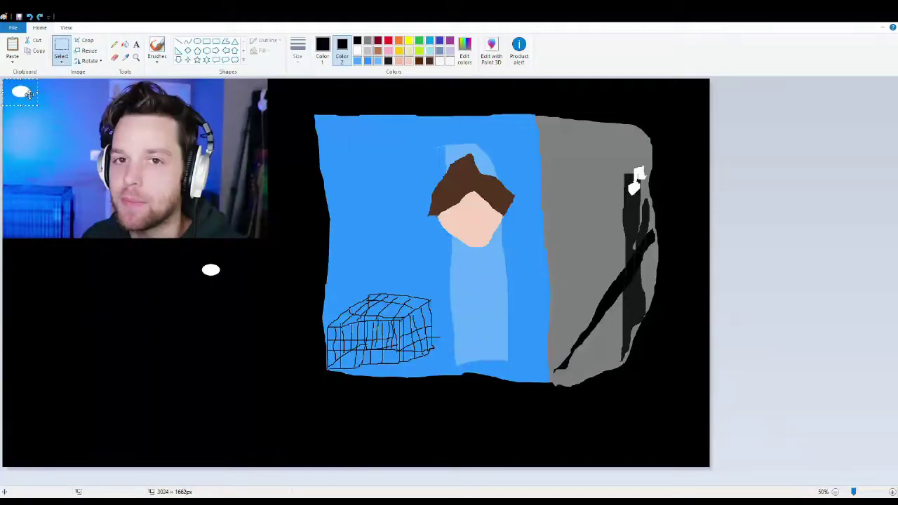
# Sample the hair's brown and draw a filled brown iris in the centre of the lower white ellipse
pyautogui.click(448, 193)
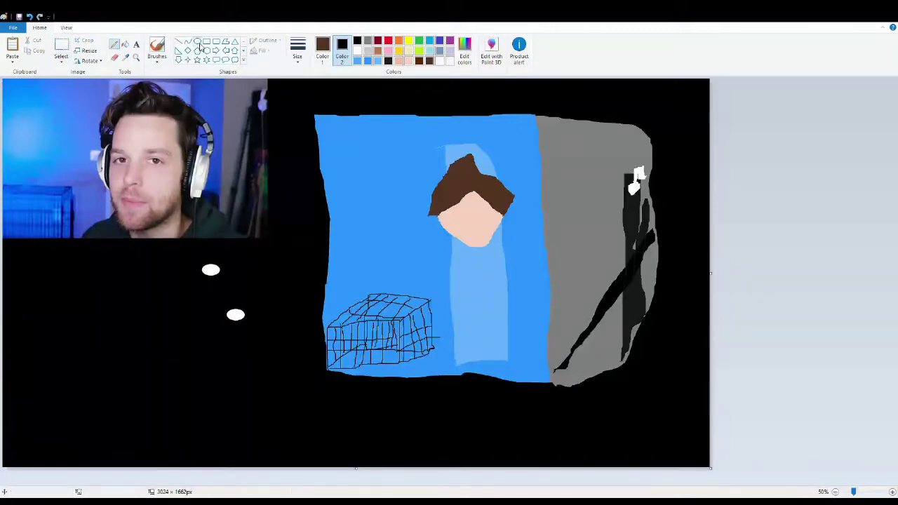
pyautogui.scroll(4, 314, 484)
pyautogui.moveTo(235, 355); pyautogui.dragTo(289, 398)
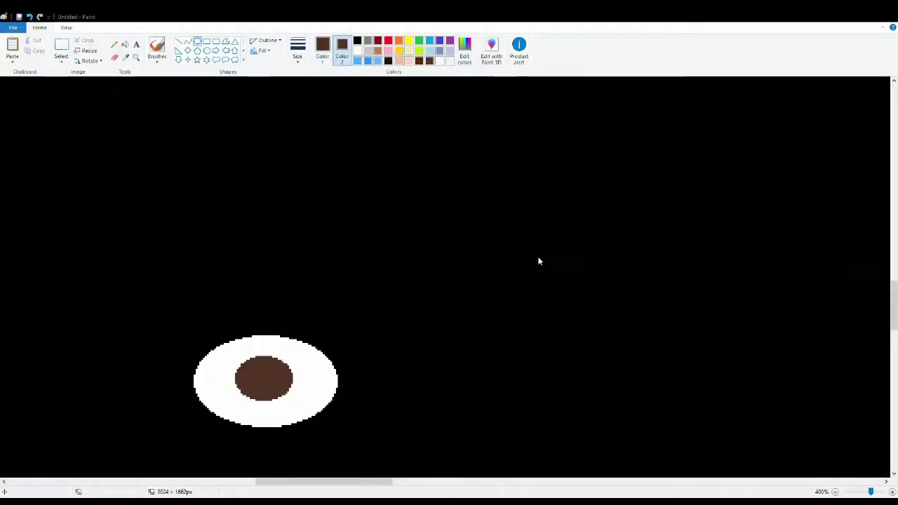
# Copy the finished eye and place the duplicate on the black area to the left of the original
pyautogui.click(61, 49)
pyautogui.moveTo(174, 284); pyautogui.dragTo(353, 461)
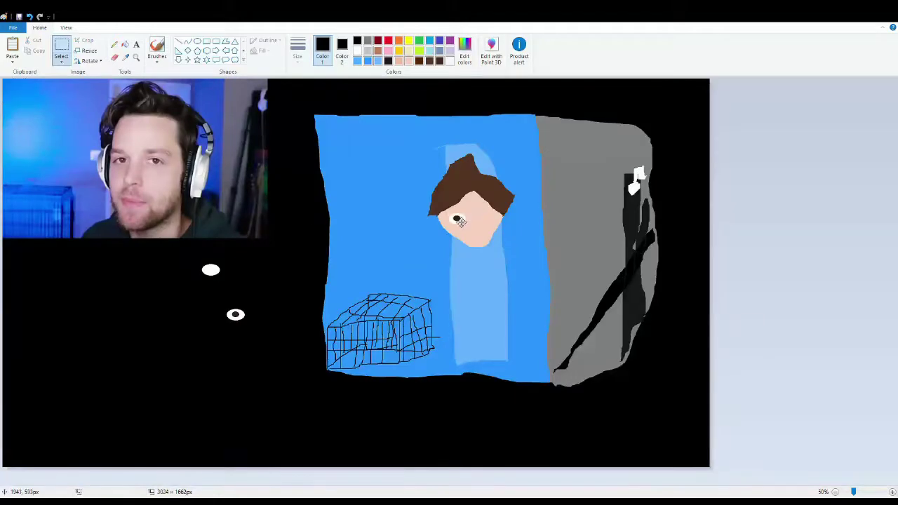
pyautogui.moveTo(152, 368); pyautogui.dragTo(140, 329)
pyautogui.scroll(3, 140, 329)
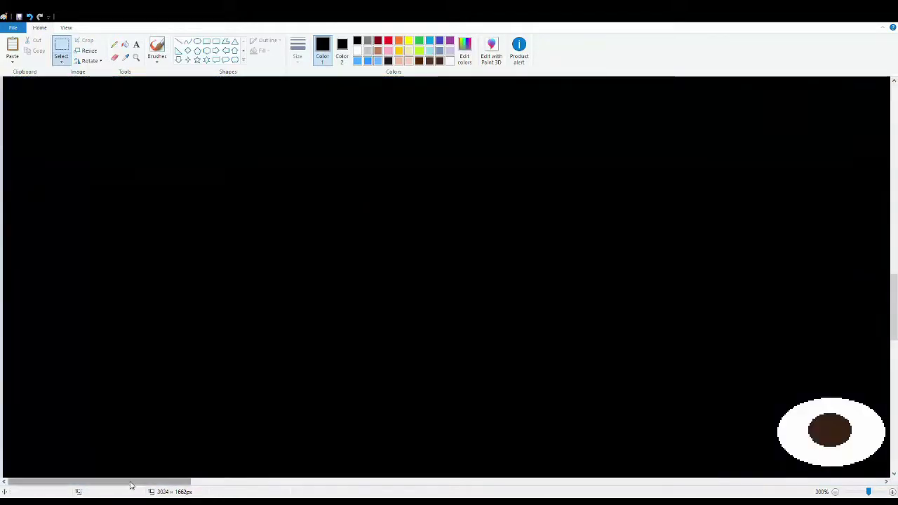
# Duplicate the left eye with its iris centred and place the copy beside it to form a pair
pyautogui.moveTo(338, 340); pyautogui.dragTo(339, 325)
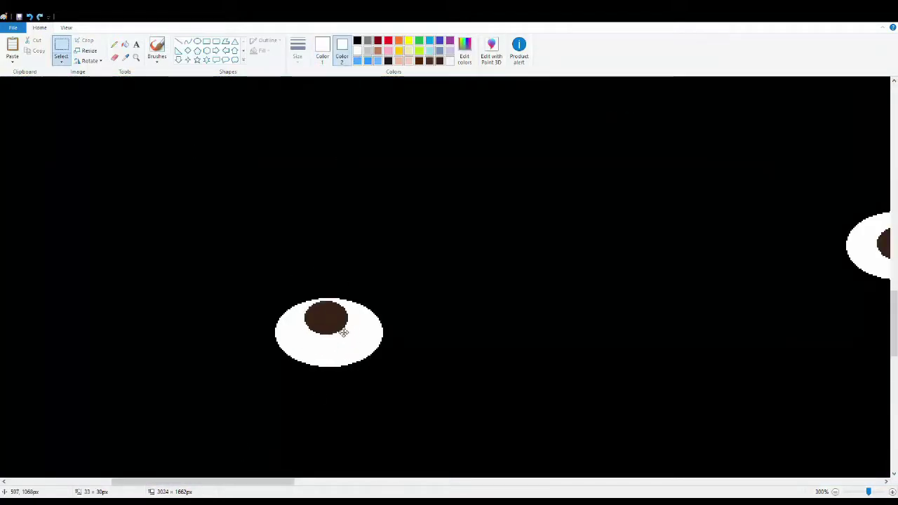
pyautogui.click(455, 315)
pyautogui.moveTo(271, 257); pyautogui.dragTo(421, 415)
pyautogui.hotkey('ctrl', 'v')
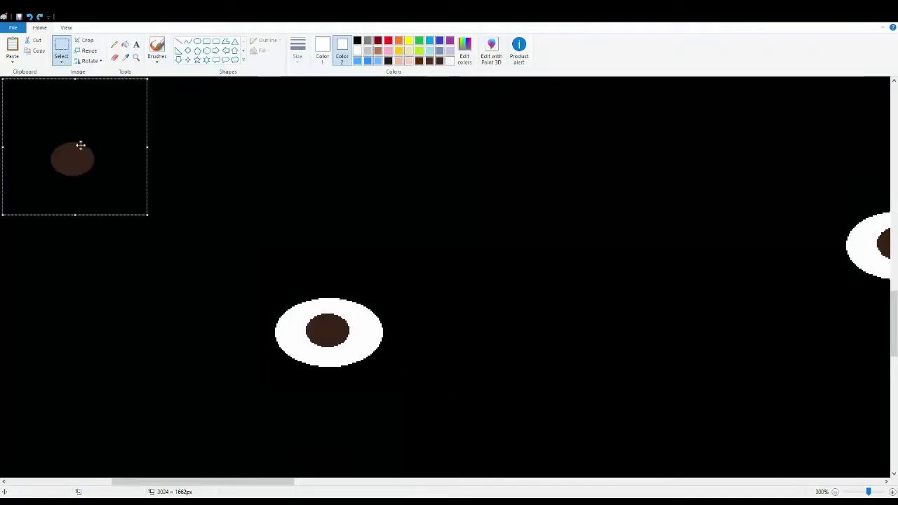
pyautogui.moveTo(147, 215); pyautogui.dragTo(545, 373)
pyautogui.click(379, 273)
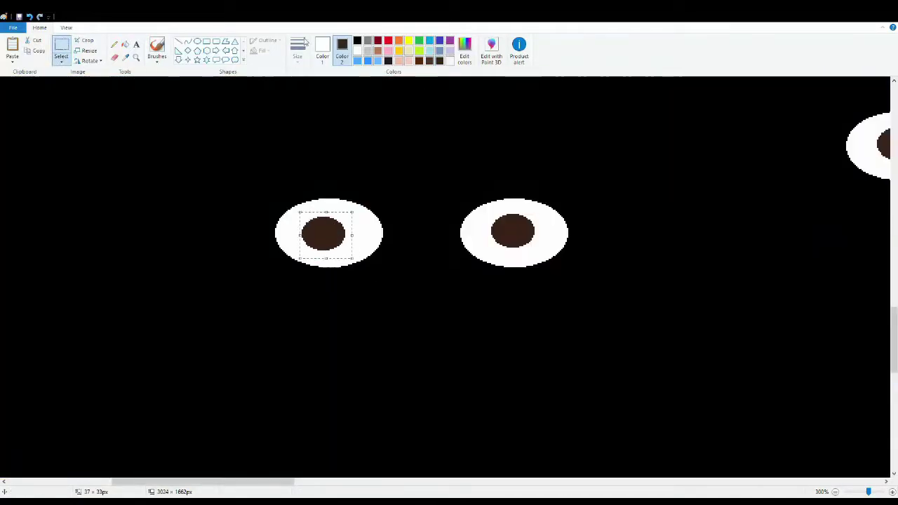
# Shift the irises of the eye pair inward, the left one to the right and the right one to the left
pyautogui.moveTo(345, 238)
pyautogui.mouseDown()
pyautogui.moveTo(351, 224)
pyautogui.moveTo(335, 232)
pyautogui.moveTo(359, 214)
pyautogui.moveTo(345, 217)
pyautogui.moveTo(357, 231)
pyautogui.mouseUp()
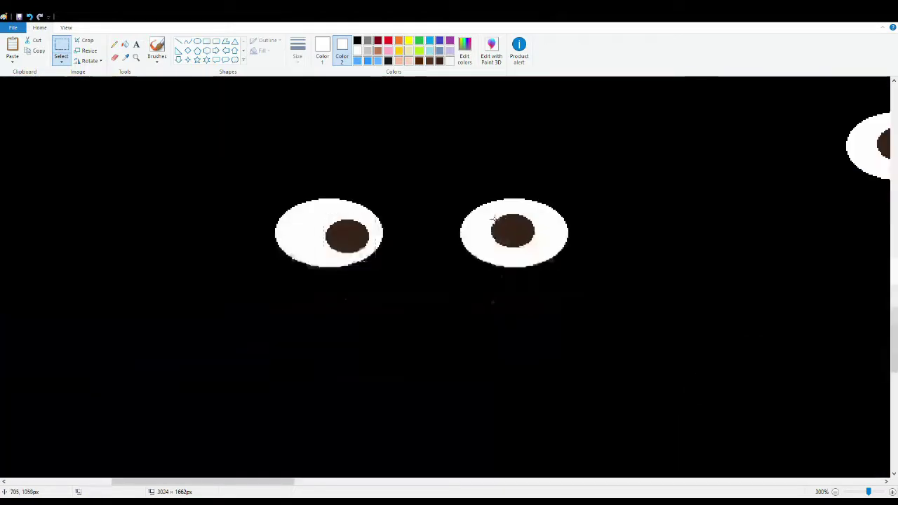
pyautogui.moveTo(482, 212); pyautogui.dragTo(532, 242)
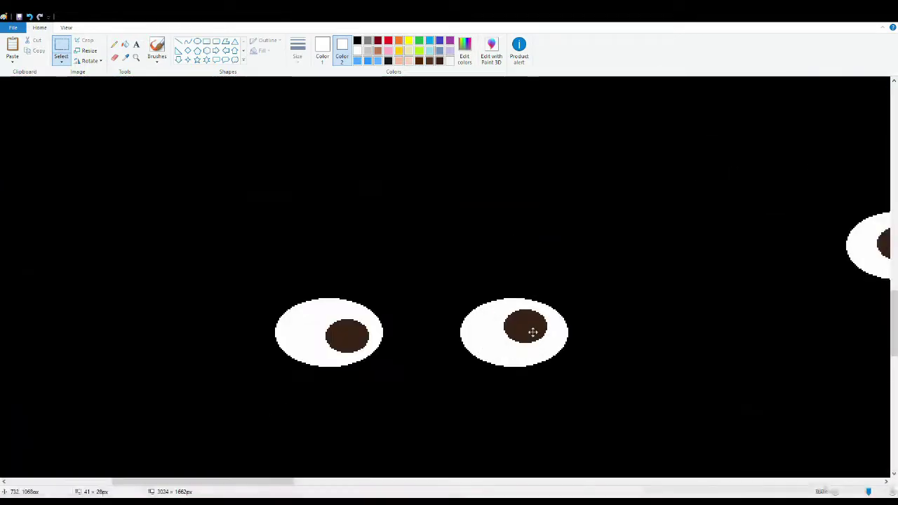
pyautogui.moveTo(531, 327); pyautogui.dragTo(538, 321)
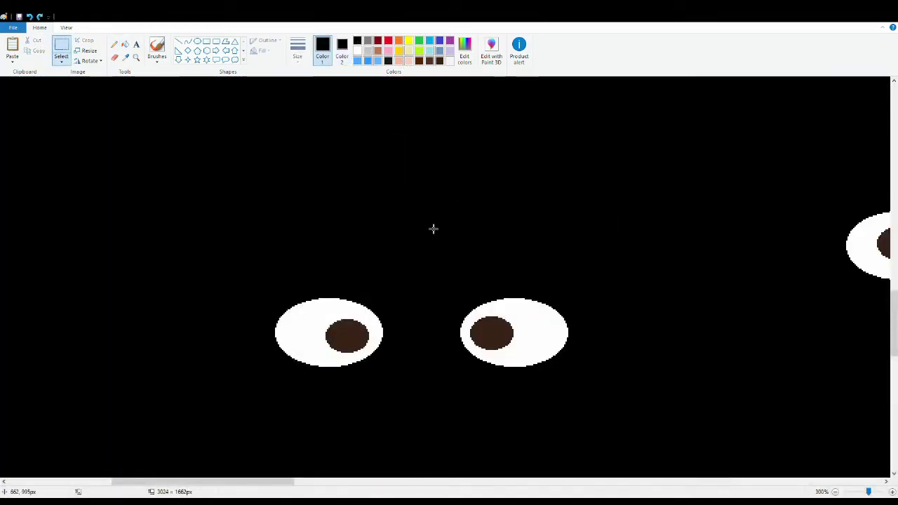
# Give the left eye a skin-toned upper lid and replace the right eye with a mirrored copy placed closer beside it
pyautogui.moveTo(433, 229); pyautogui.dragTo(625, 368)
pyautogui.hotkey('ctrl', 'x')
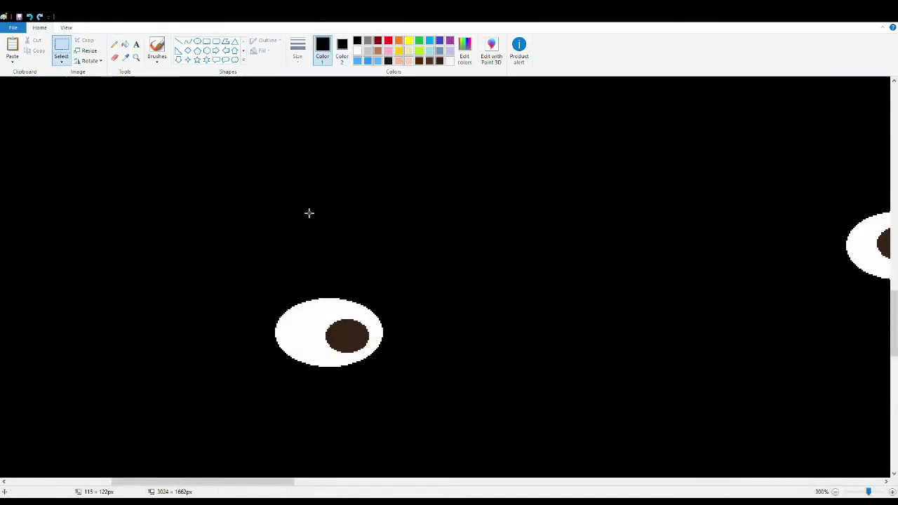
pyautogui.hotkey('ctrl', 'v')
pyautogui.moveTo(98, 148); pyautogui.dragTo(457, 311)
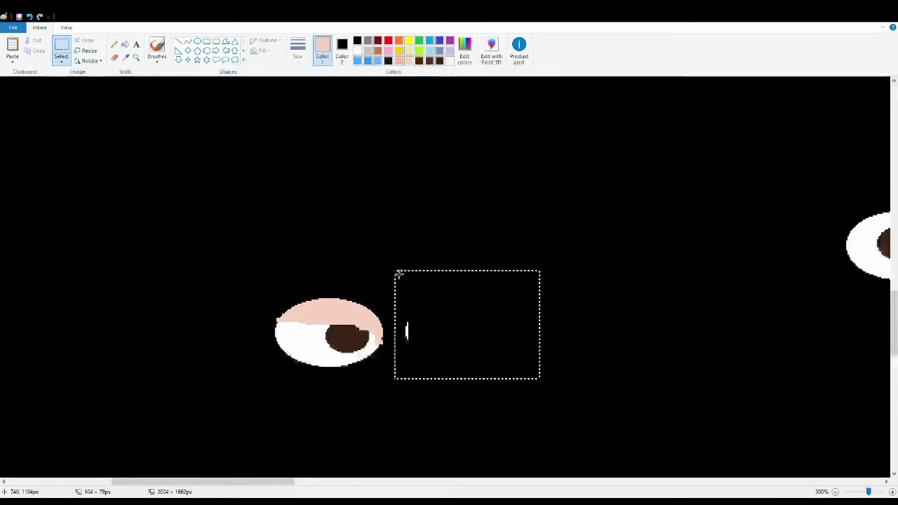
pyautogui.hotkey('ctrl', 'v')
pyautogui.moveTo(105, 183); pyautogui.dragTo(471, 336)
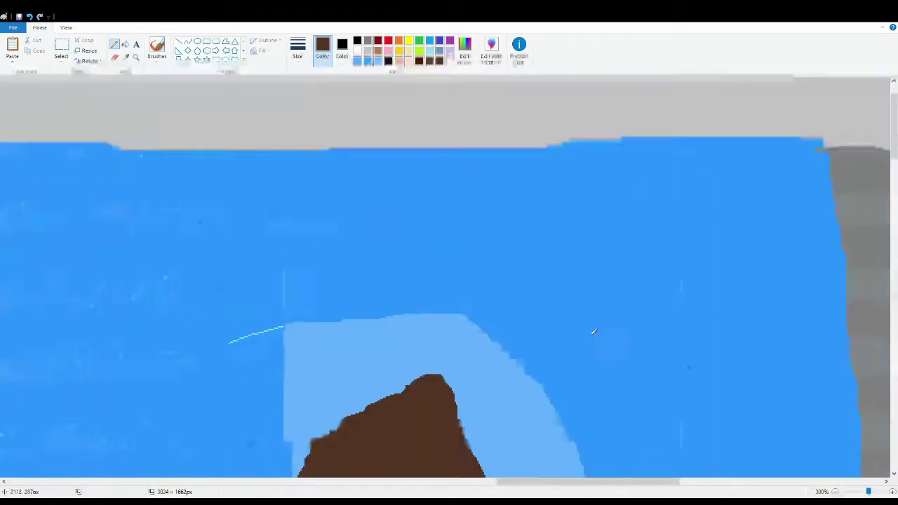
# Draw brown eyebrows above the eyes, slanted over the left and arched over the right, and move the plain white ellipse beside the pair
pyautogui.scroll(-5, 325, 303)
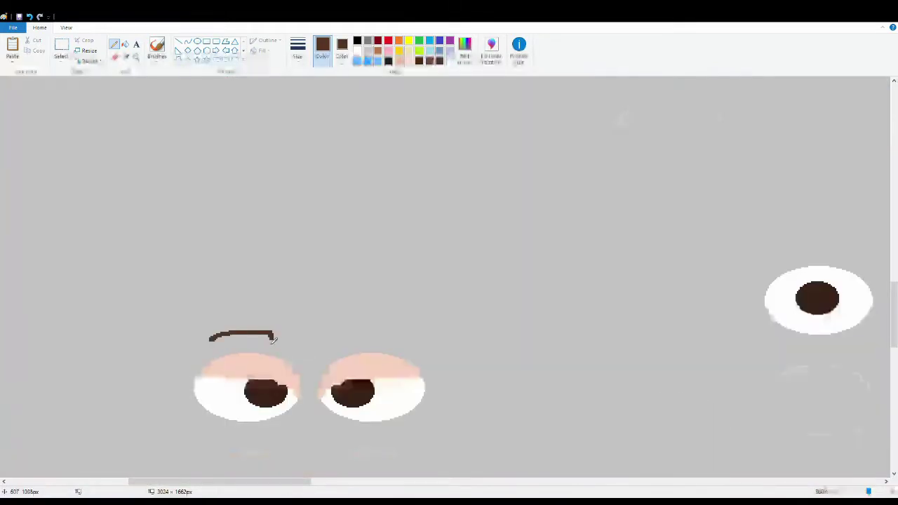
pyautogui.moveTo(325, 345); pyautogui.dragTo(425, 341)
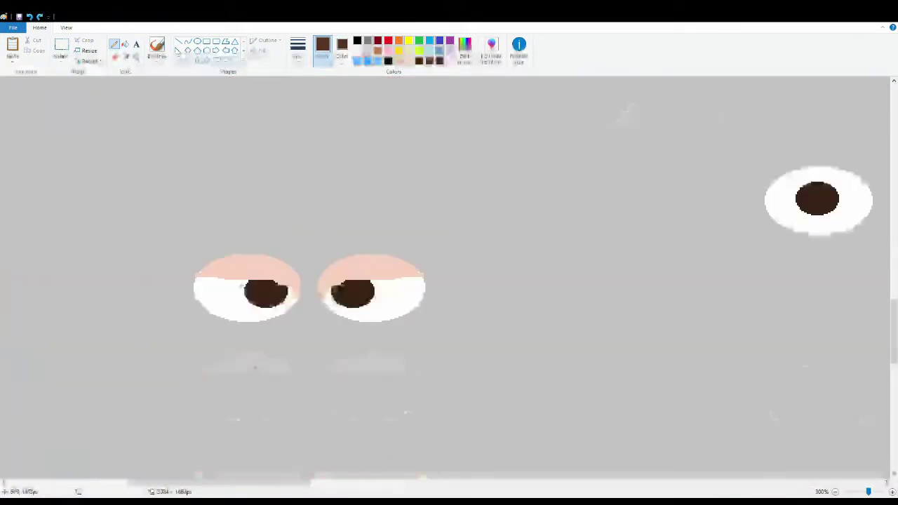
pyautogui.moveTo(214, 226); pyautogui.dragTo(287, 249)
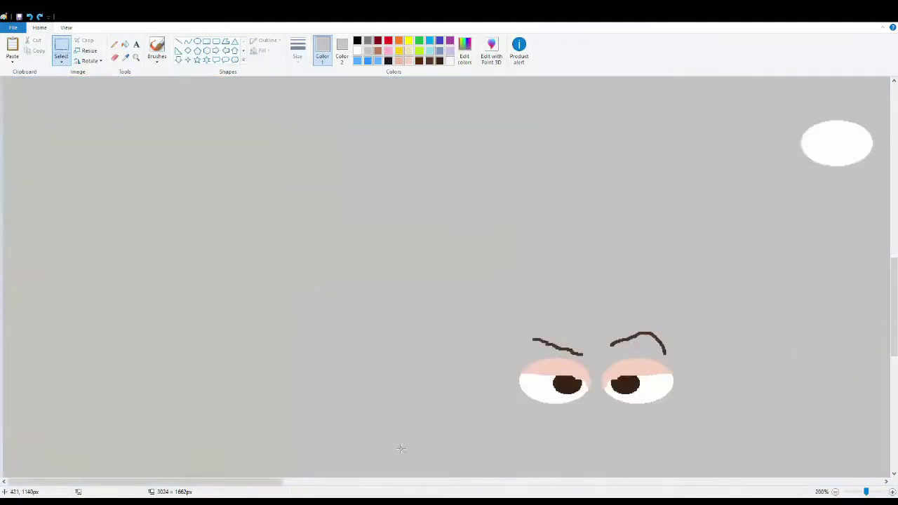
pyautogui.hscroll(5, 487, 156)
pyautogui.moveTo(501, 140); pyautogui.dragTo(449, 369)
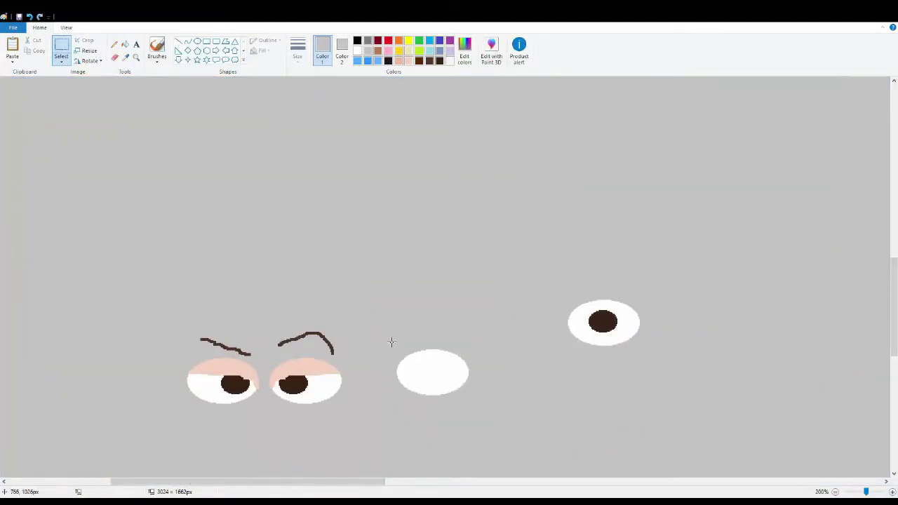
# Draw a black oval outline over the left eye and fit it exactly to the eye's edge
pyautogui.scroll(2, 391, 342)
pyautogui.click(115, 44)
pyautogui.scroll(2, 463, 414)
pyautogui.hscroll(10, 463, 414)
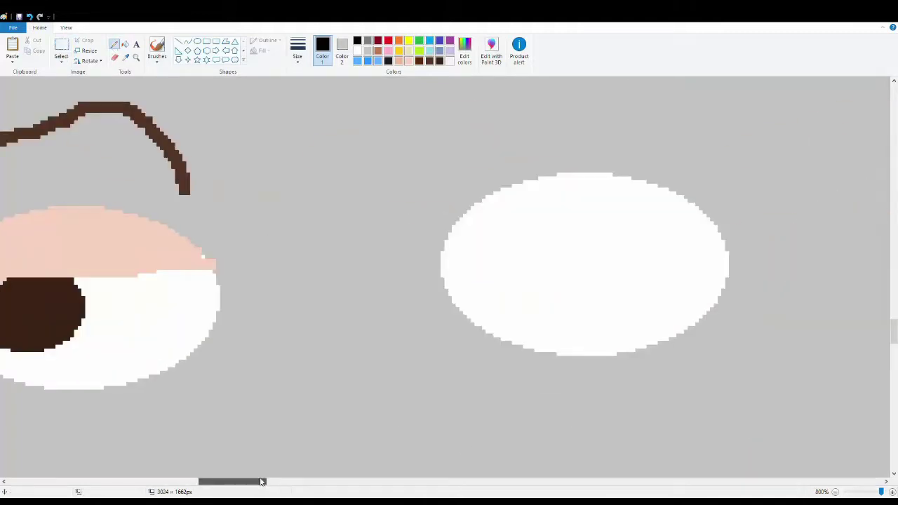
pyautogui.hscroll(-5, 199, 240)
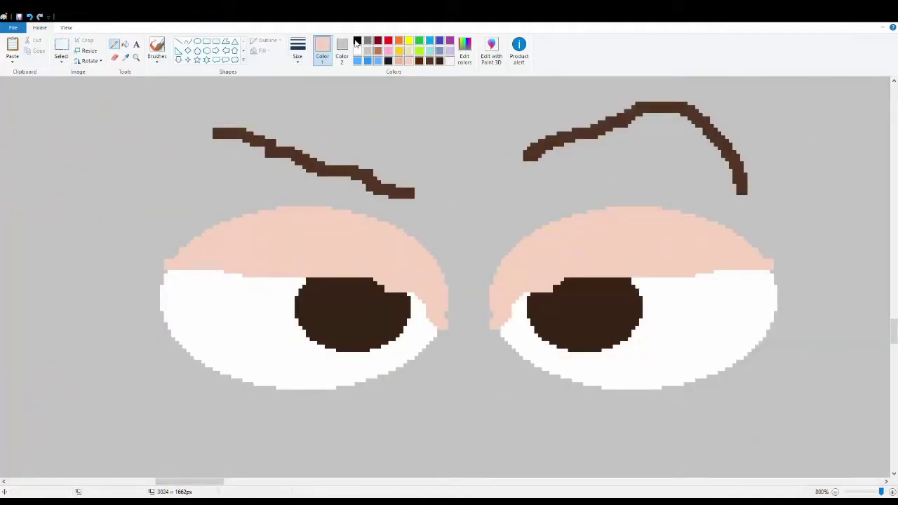
pyautogui.moveTo(166, 215); pyautogui.dragTo(437, 372)
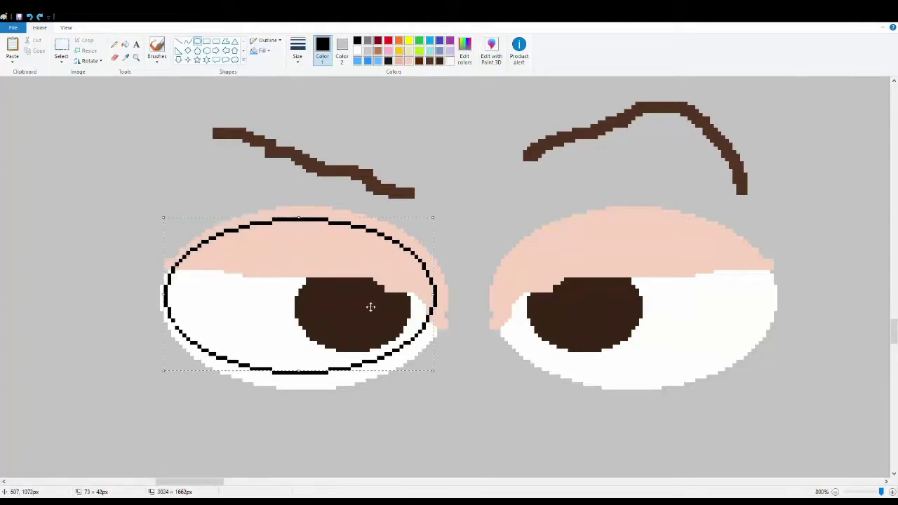
pyautogui.moveTo(369, 304); pyautogui.dragTo(375, 312)
pyautogui.moveTo(306, 225); pyautogui.dragTo(306, 203)
pyautogui.moveTo(442, 294)
pyautogui.mouseDown()
pyautogui.moveTo(453, 294)
pyautogui.moveTo(445, 294)
pyautogui.mouseUp()
pyautogui.moveTo(307, 382); pyautogui.dragTo(307, 385)
pyautogui.moveTo(170, 293); pyautogui.dragTo(160, 297)
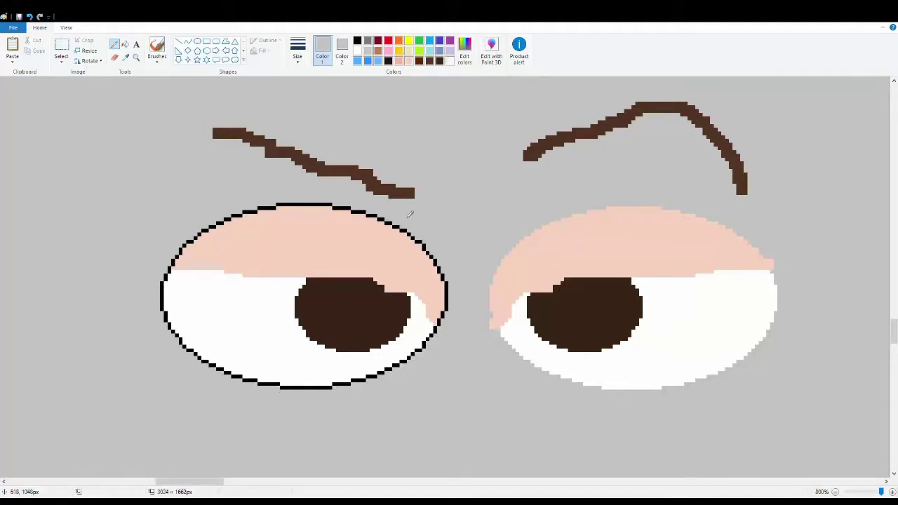
# Replace the right eye with a mirrored copy of the outlined left eye and place a copy of the pair with brows on the face
pyautogui.moveTo(738, 381); pyautogui.dragTo(777, 390)
pyautogui.press('Delete')
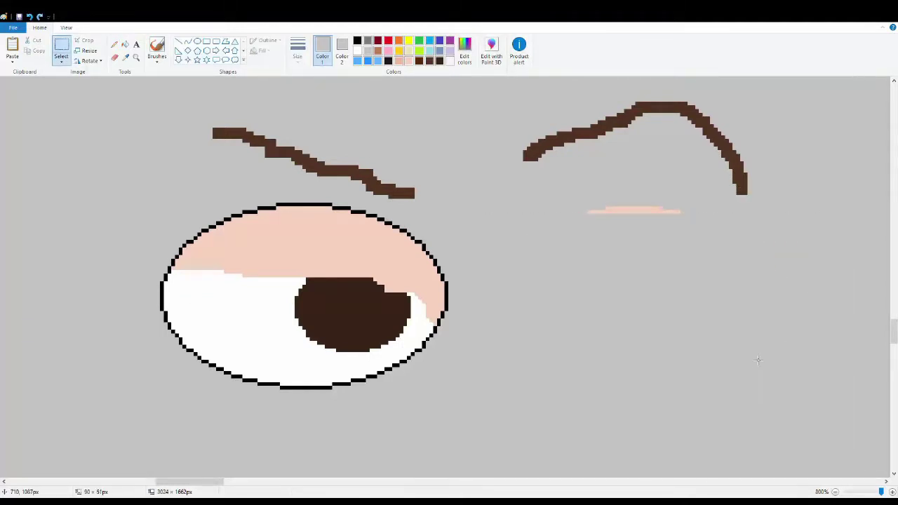
pyautogui.click(582, 422)
pyautogui.moveTo(487, 200); pyautogui.dragTo(141, 398)
pyautogui.hotkey('ctrl', 'c')
pyautogui.hotkey('ctrl', 'v')
pyautogui.moveTo(253, 265); pyautogui.dragTo(186, 317)
pyautogui.moveTo(415, 190); pyautogui.dragTo(624, 190)
pyautogui.click(377, 93)
pyautogui.scroll(-9, 376, 93)
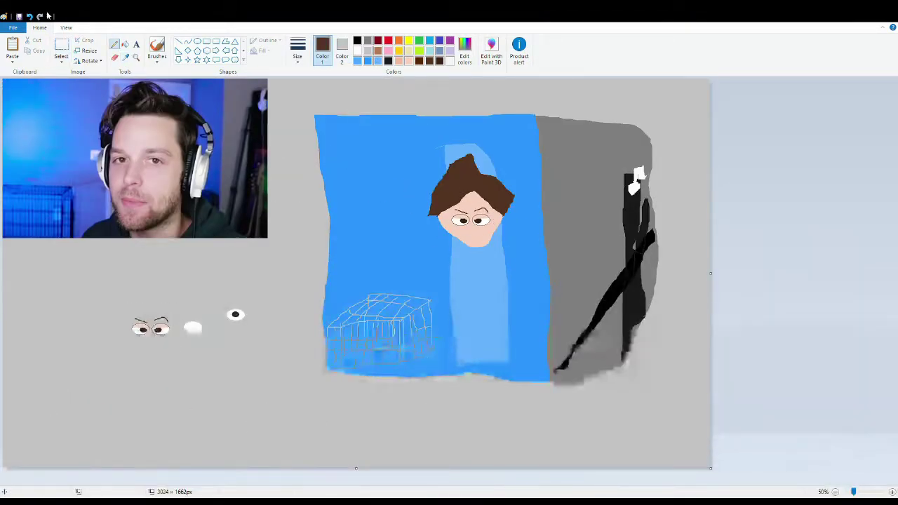
# Draw a small black nose outline filled with light skin tone and place it on the face just below the eyes
pyautogui.scroll(1, 531, 472)
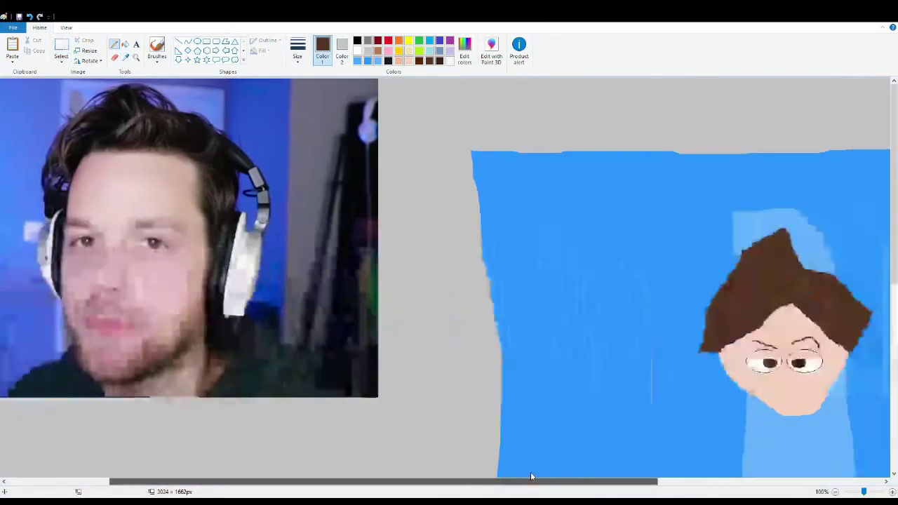
pyautogui.moveTo(530, 473); pyautogui.dragTo(617, 455)
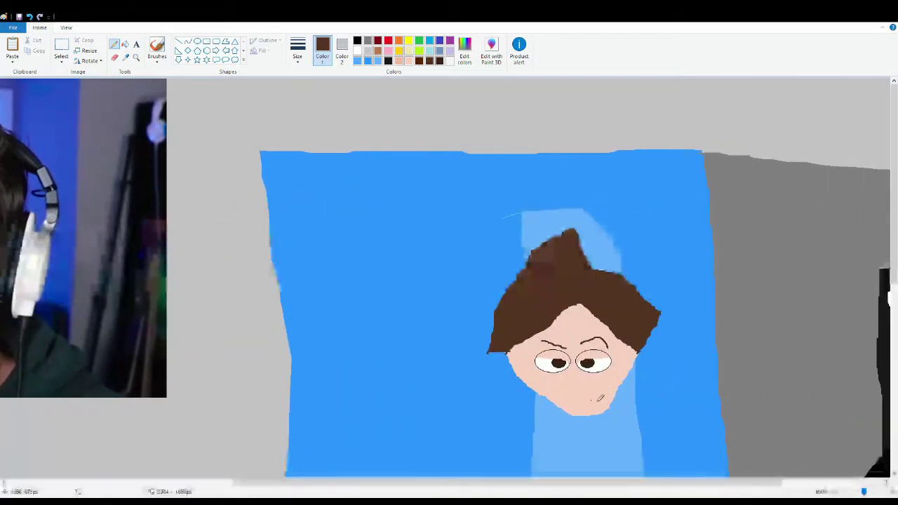
pyautogui.moveTo(385, 487); pyautogui.dragTo(208, 447)
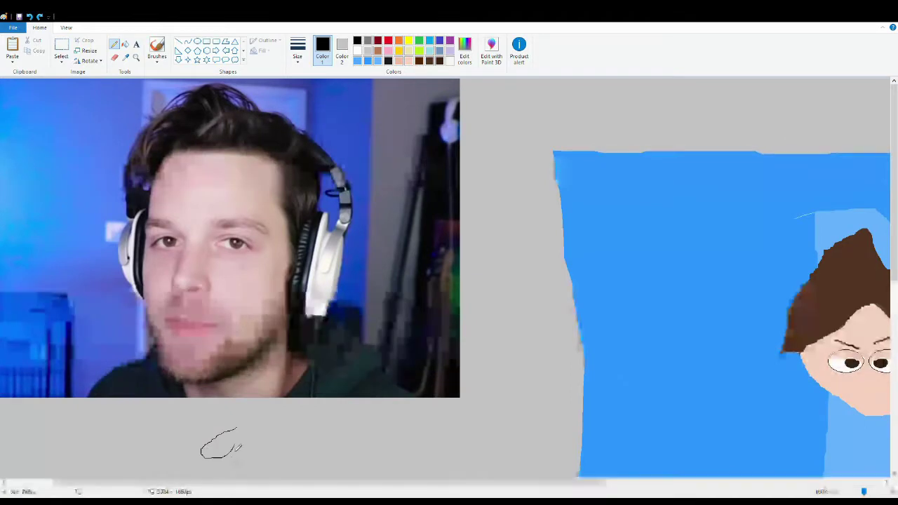
pyautogui.scroll(1, 249, 427)
pyautogui.scroll(1, 346, 283)
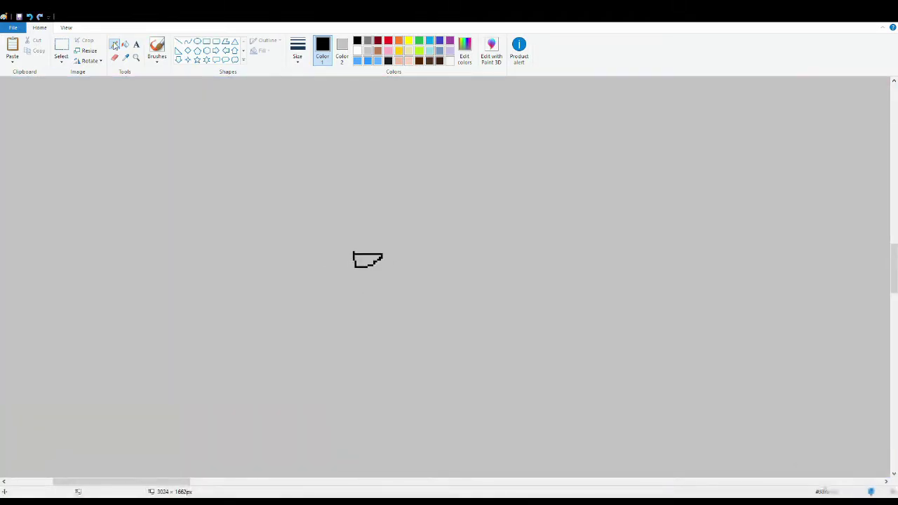
pyautogui.click(408, 61)
pyautogui.click(365, 261)
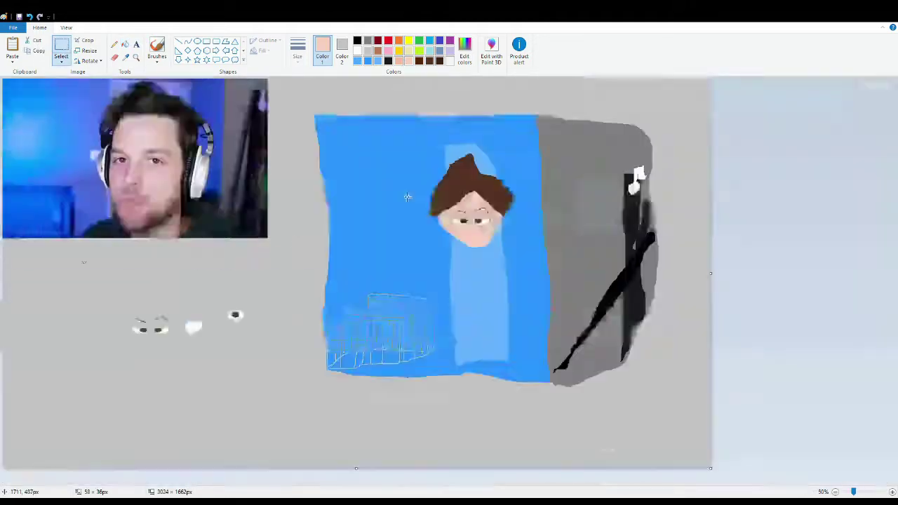
pyautogui.scroll(1, 556, 374)
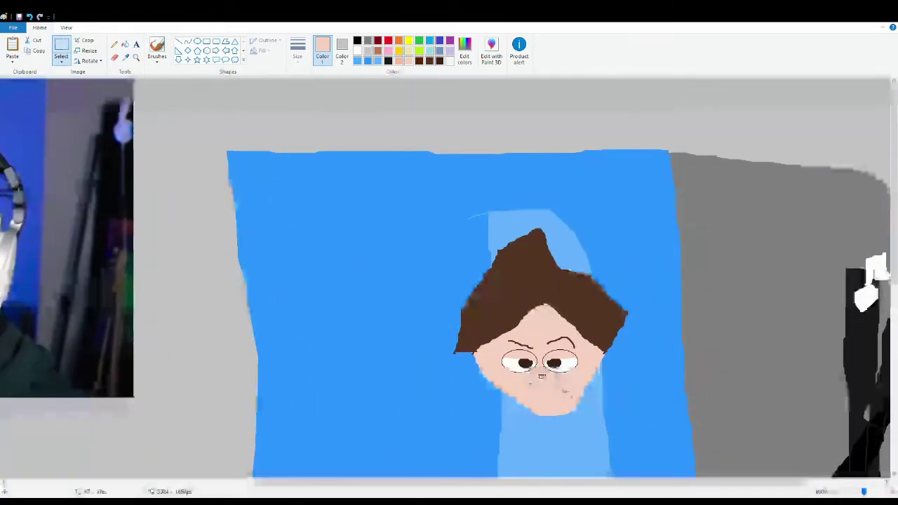
# Try a thin dark brown horizontal line on the face below the nose
pyautogui.moveTo(491, 481); pyautogui.dragTo(395, 481)
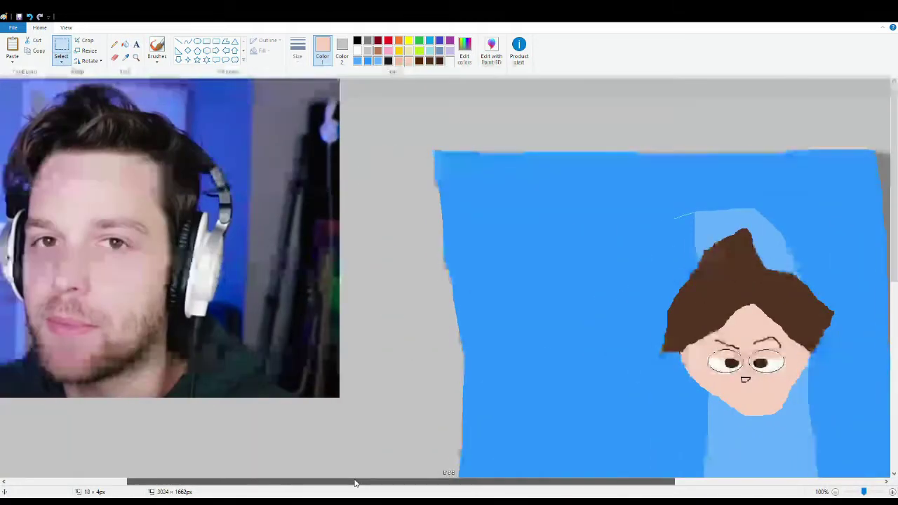
pyautogui.click(419, 61)
pyautogui.click(114, 44)
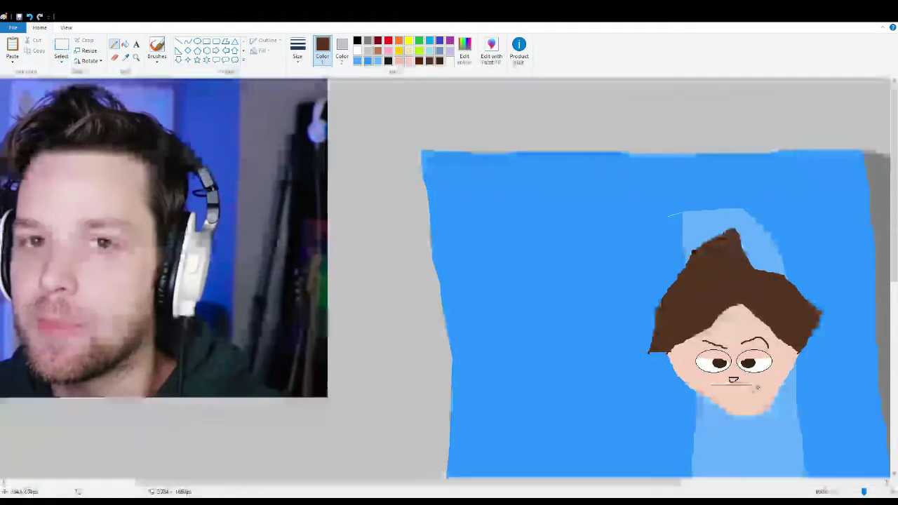
# Draw filled rose-pink lips on the grey area below the webcam picture, with a slanted black line across them
pyautogui.click(388, 50)
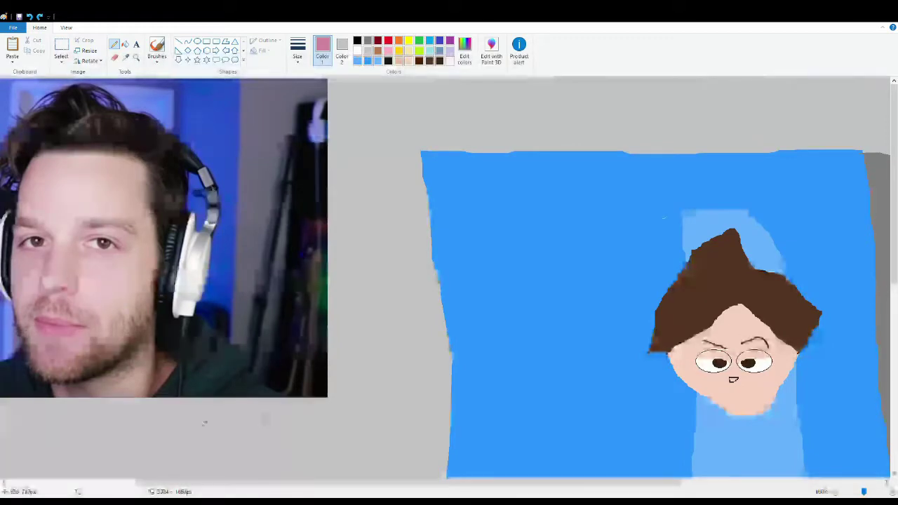
pyautogui.scroll(4, 284, 349)
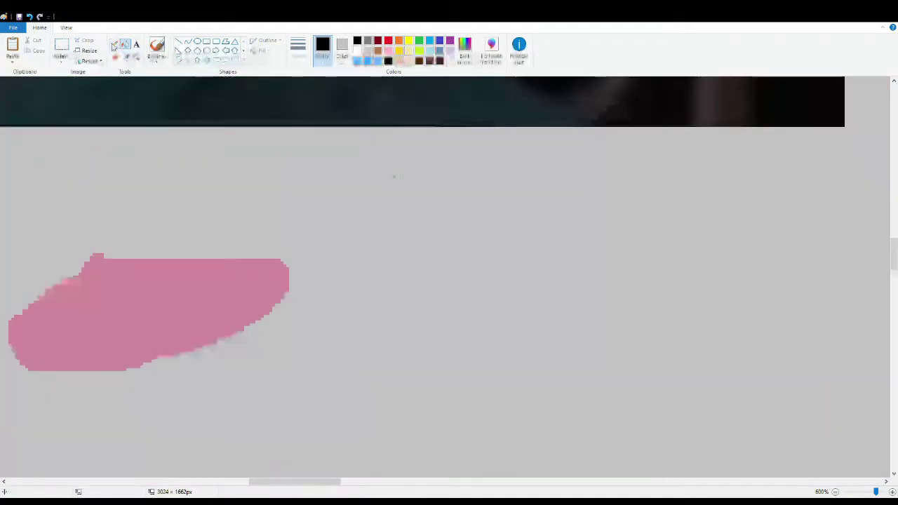
pyautogui.moveTo(21, 353); pyautogui.dragTo(284, 269)
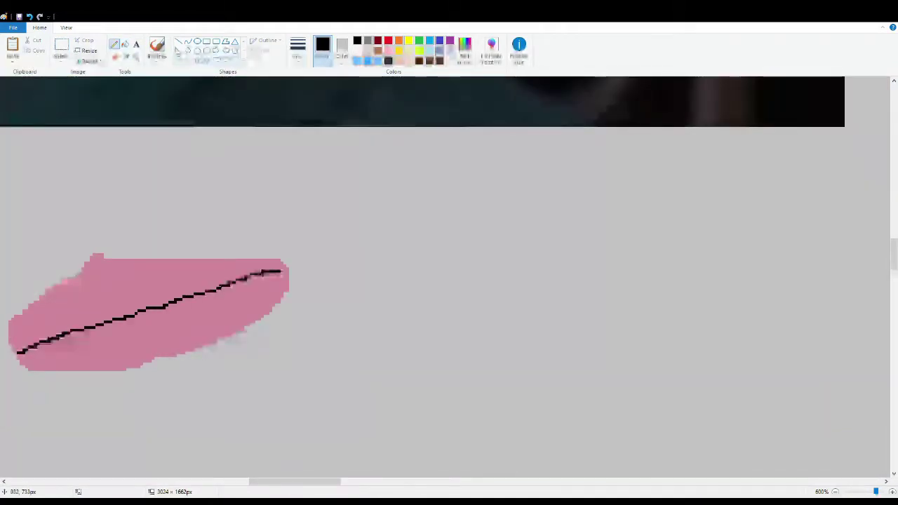
# Copy the finished lips onto the face and position them a little below the nose
pyautogui.click(61, 46)
pyautogui.moveTo(9, 225); pyautogui.dragTo(323, 383)
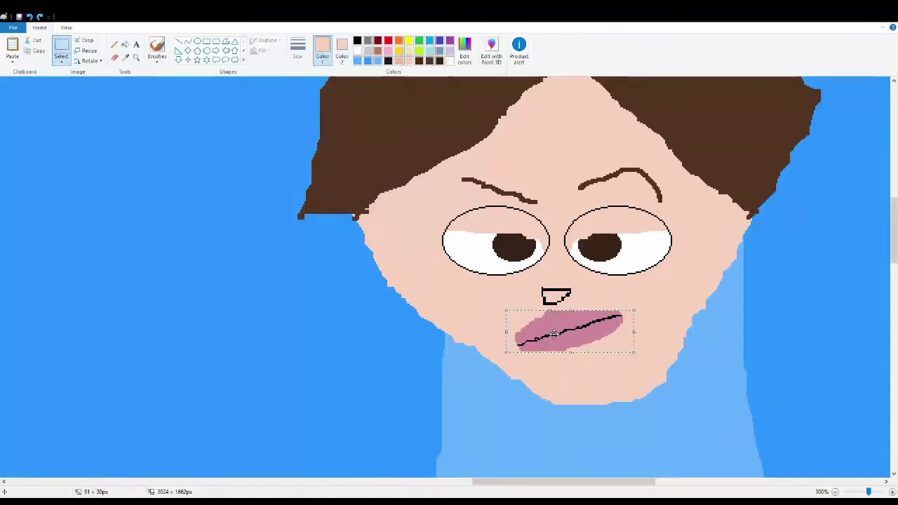
pyautogui.moveTo(554, 334); pyautogui.dragTo(553, 345)
pyautogui.click(275, 406)
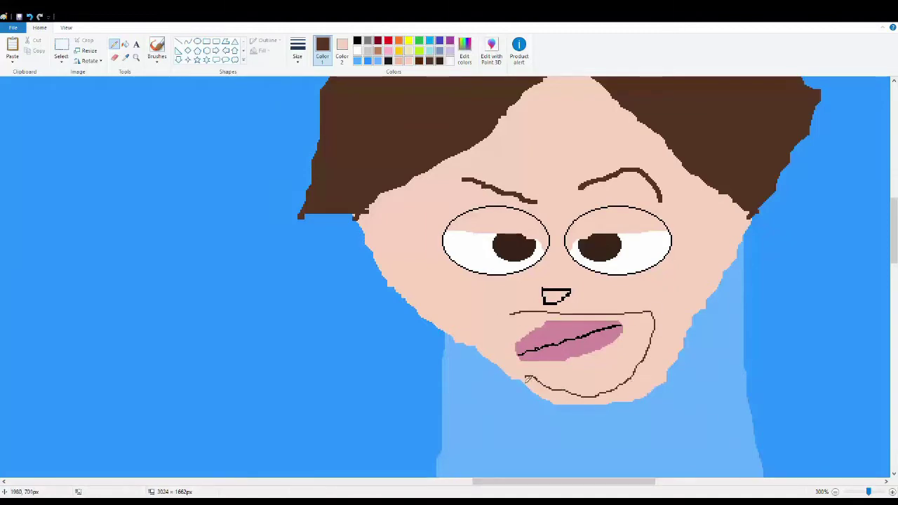
# Try to fill a brown beard outline around the mouth and chin
pyautogui.click(125, 46)
pyautogui.click(534, 372)
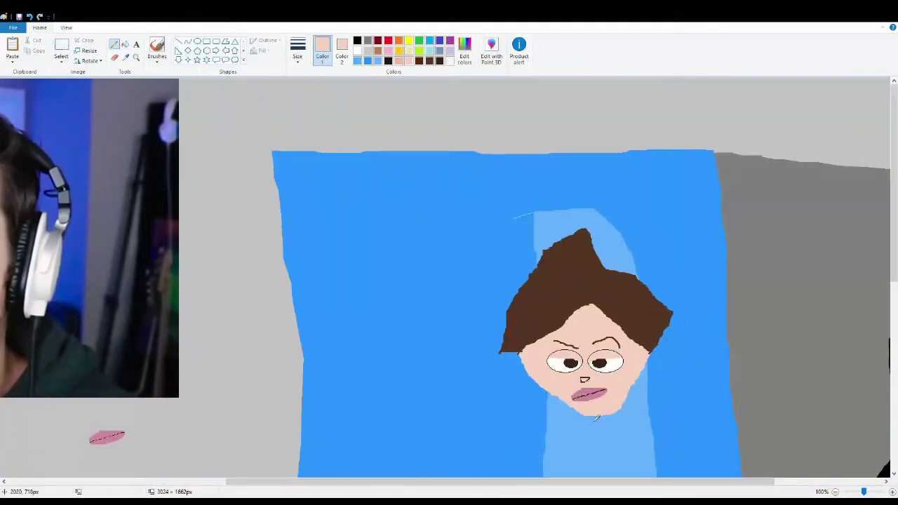
# Draw a skin-toned neck below the chin and fill a black outlined collar shape on each side of it
pyautogui.hscroll(-4, 616, 421)
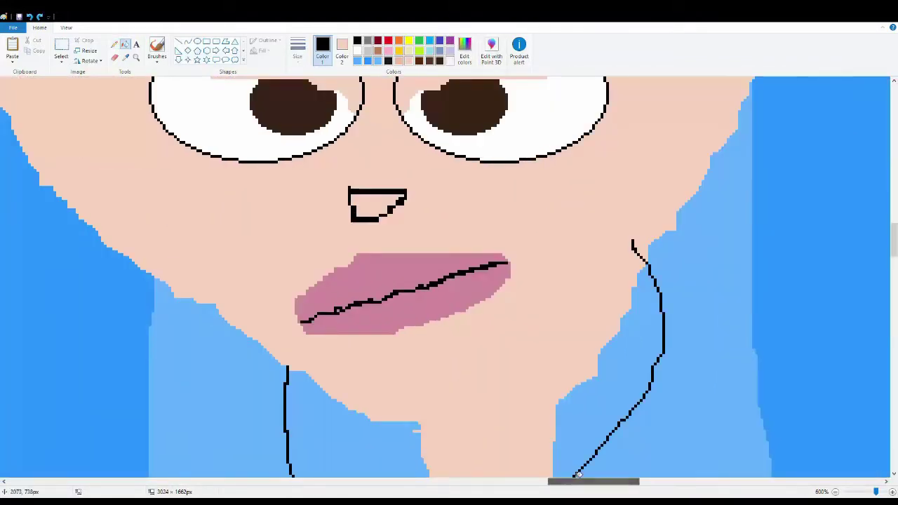
pyautogui.click(125, 44)
pyautogui.click(358, 379)
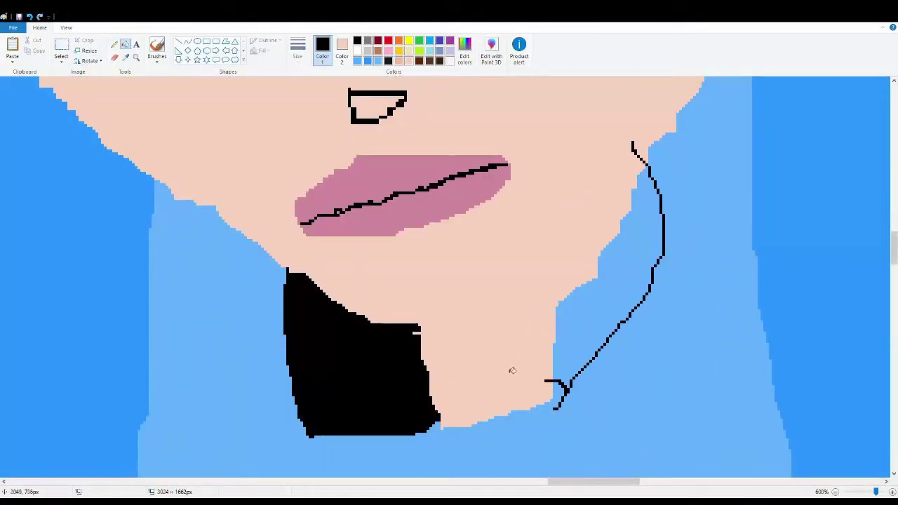
pyautogui.click(617, 273)
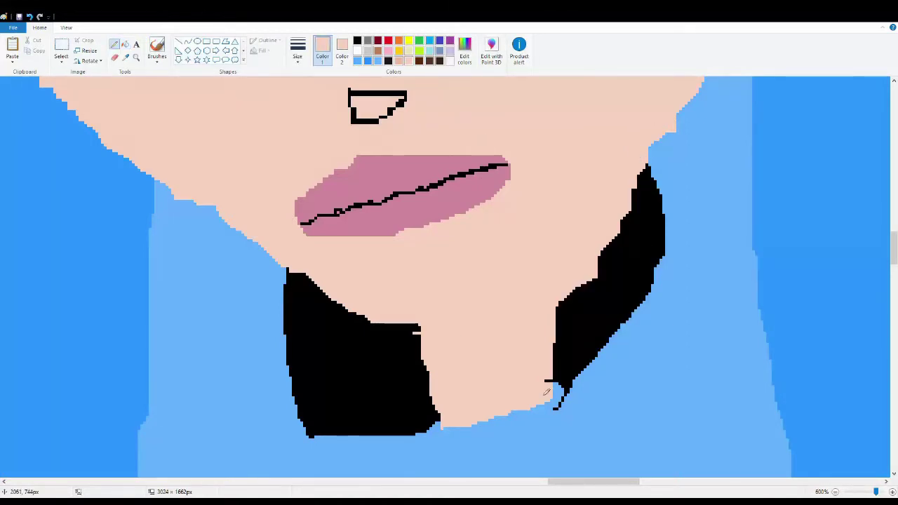
# Tidy the stray lines at the lower end of the right collar shape and fill the small remaining gap with black
pyautogui.hotkey('ctrl', 'z')
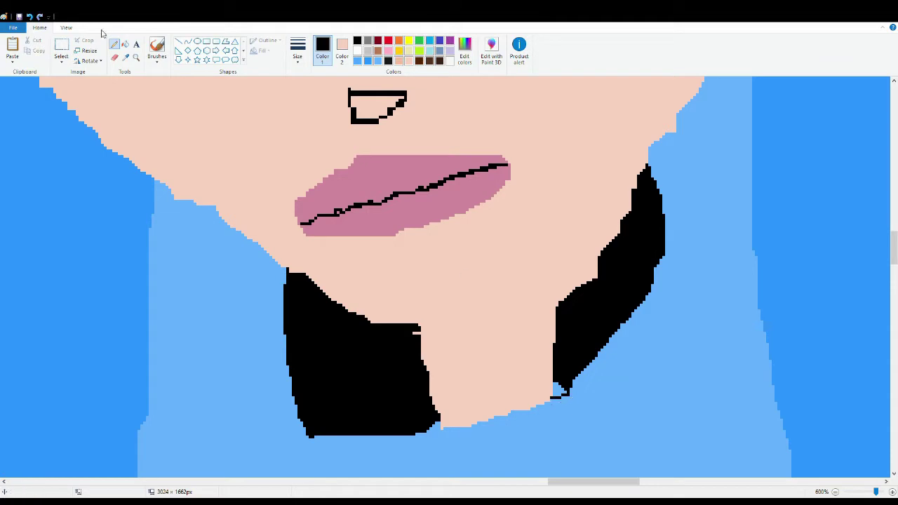
pyautogui.click(125, 44)
pyautogui.click(456, 281)
pyautogui.hotkey('ctrl', 'z')
pyautogui.click(558, 390)
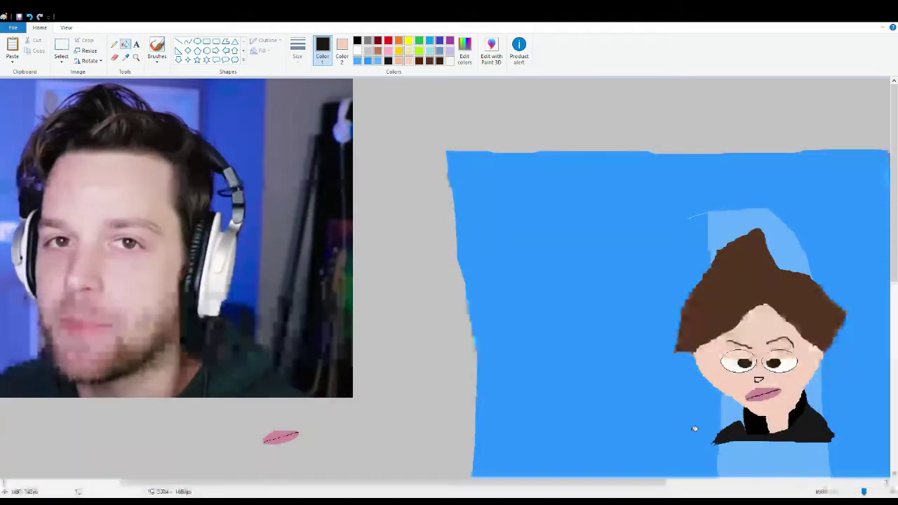
# Extend the near-black left shoulder upward so it meets the side of the black collar
pyautogui.scroll(5, 695, 429)
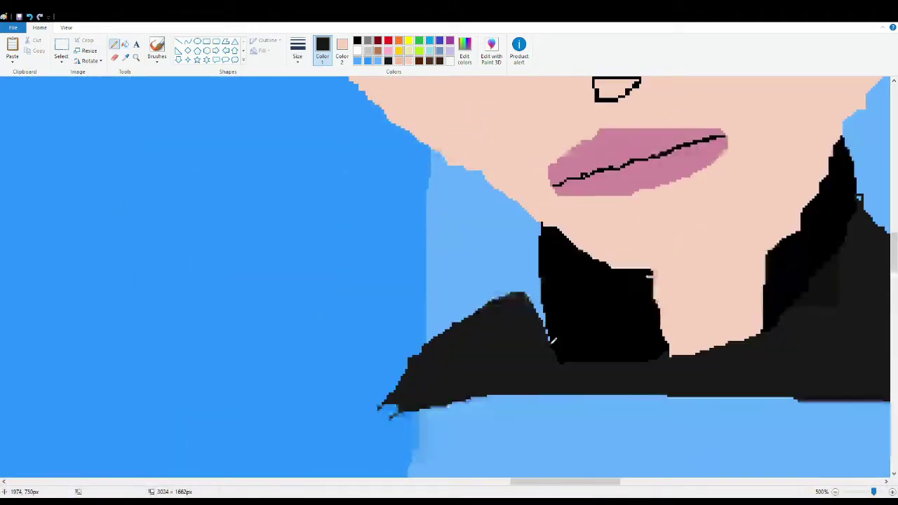
pyautogui.moveTo(553, 340); pyautogui.dragTo(521, 274)
pyautogui.click(495, 298)
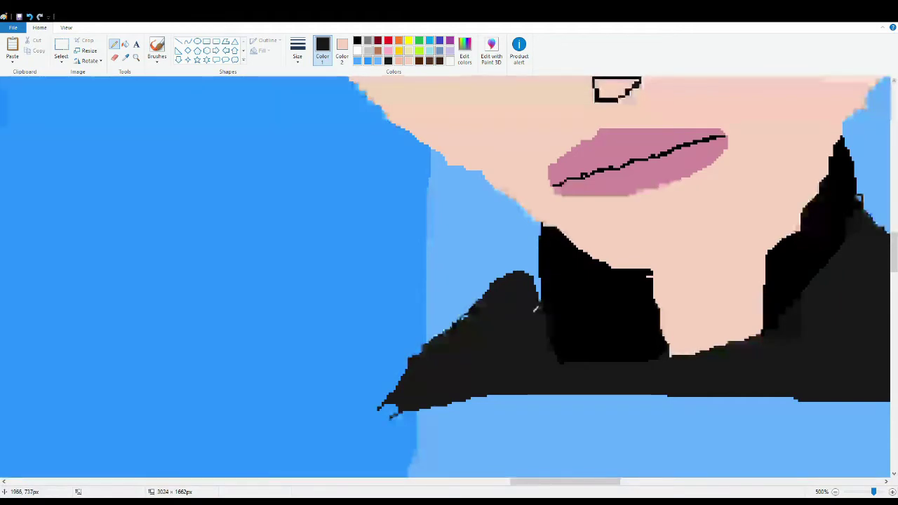
pyautogui.scroll(-5, 273, 427)
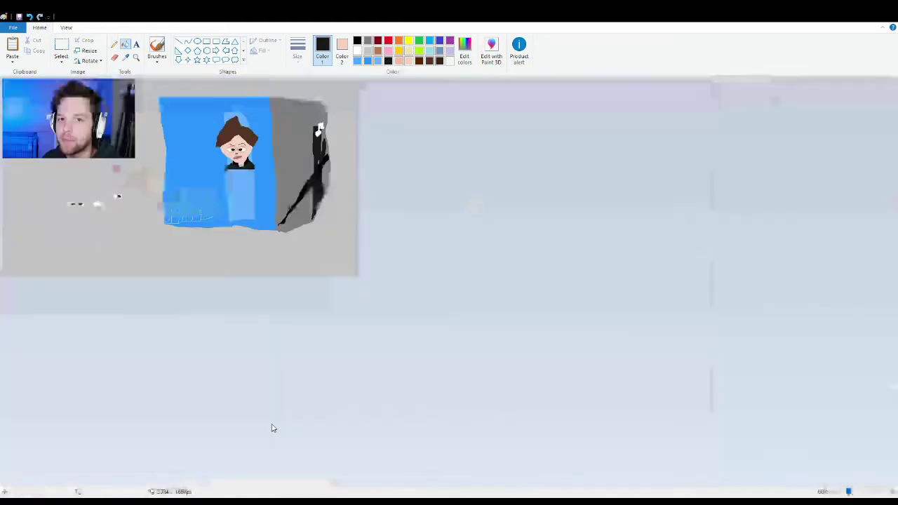
# Extend the brown hair down the right side of the face as a filled lock reaching the cheek
pyautogui.scroll(3, 274, 427)
pyautogui.moveTo(363, 486)
pyautogui.mouseDown()
pyautogui.moveTo(496, 485)
pyautogui.moveTo(467, 484)
pyautogui.moveTo(484, 484)
pyautogui.mouseUp()
pyautogui.click(817, 326)
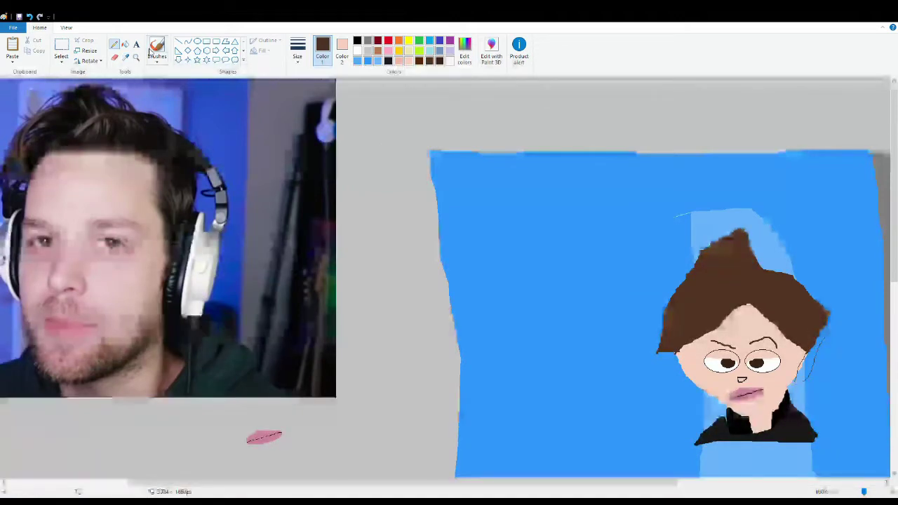
pyautogui.click(835, 336)
pyautogui.hotkey('ctrl', 'z')
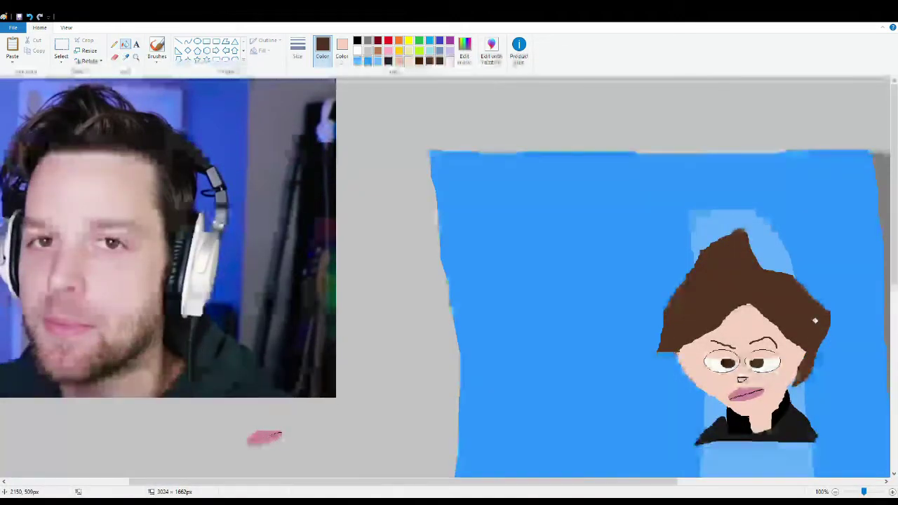
# Set the background colour to the backdrop blue and move the wire cage up along the backdrop's left edge
pyautogui.scroll(-3, 604, 214)
pyautogui.scroll(-1, 484, 305)
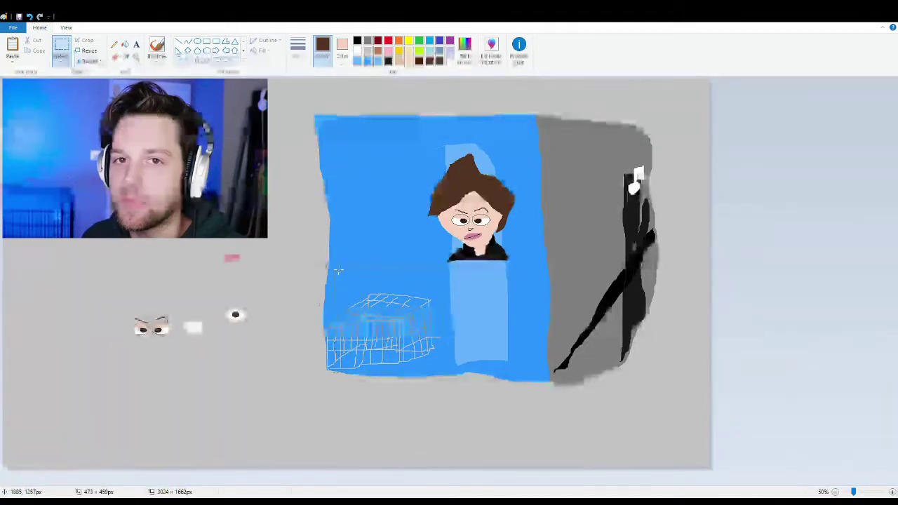
pyautogui.moveTo(323, 262); pyautogui.dragTo(443, 375)
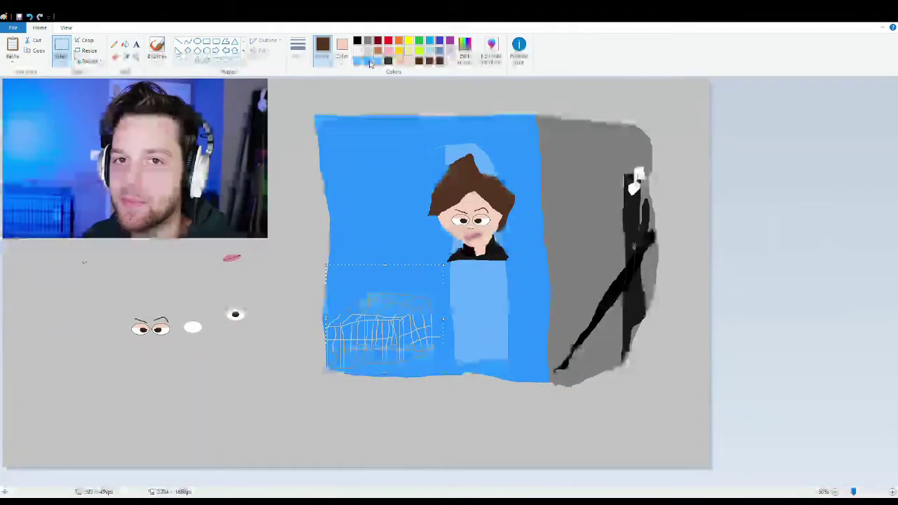
pyautogui.click(357, 225)
pyautogui.moveTo(383, 337)
pyautogui.mouseDown()
pyautogui.moveTo(382, 277)
pyautogui.moveTo(390, 281)
pyautogui.mouseUp()
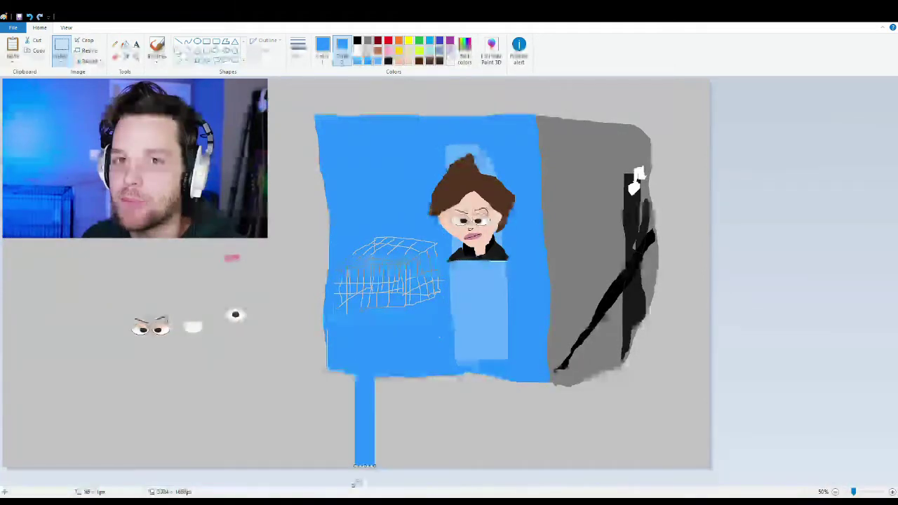
pyautogui.moveTo(356, 468); pyautogui.dragTo(356, 322)
pyautogui.hotkey('ctrl', 'z')
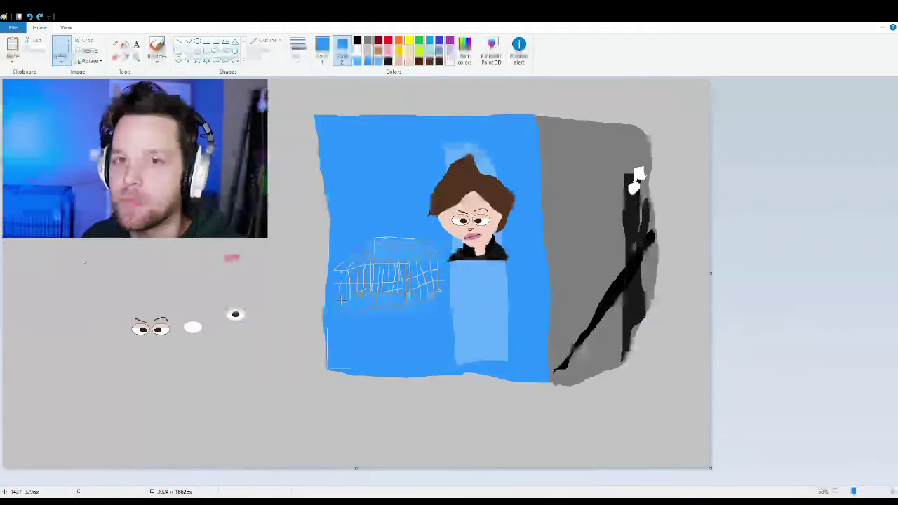
pyautogui.hotkey('ctrl', 'z')
pyautogui.moveTo(419, 352)
pyautogui.mouseDown()
pyautogui.moveTo(419, 279)
pyautogui.moveTo(419, 293)
pyautogui.mouseUp()
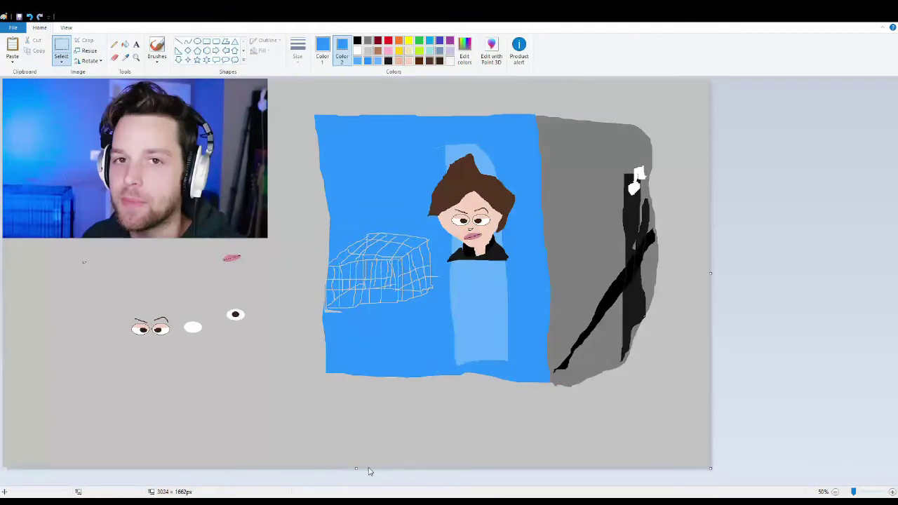
# Crop the canvas to 2812 × 992 px just below the cage and clear the spare facial parts beneath the webcam photo
pyautogui.moveTo(369, 316); pyautogui.dragTo(368, 312)
pyautogui.hotkey('ctrl', 'z')
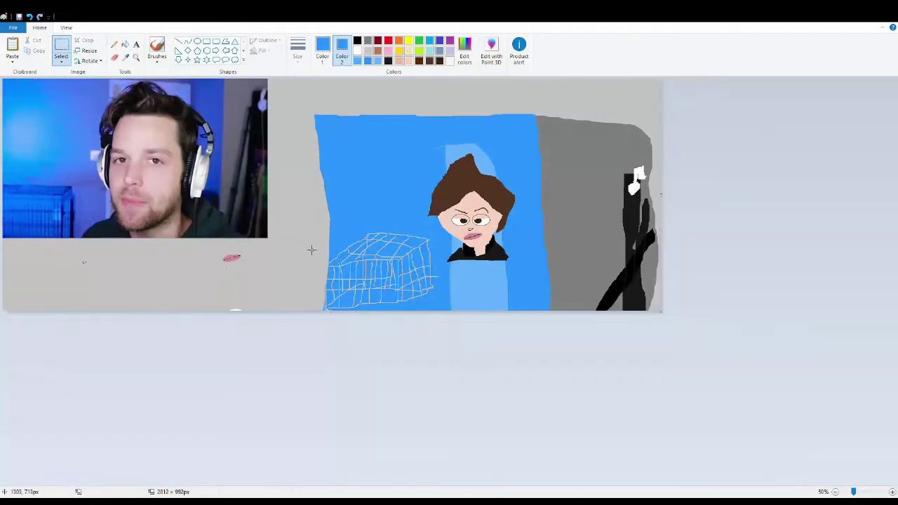
pyautogui.press('Delete')
# Turn the surrounding background and the drawing's left and upper strips black, and cover the cage remnant with backdrop blue
pyautogui.click(357, 41)
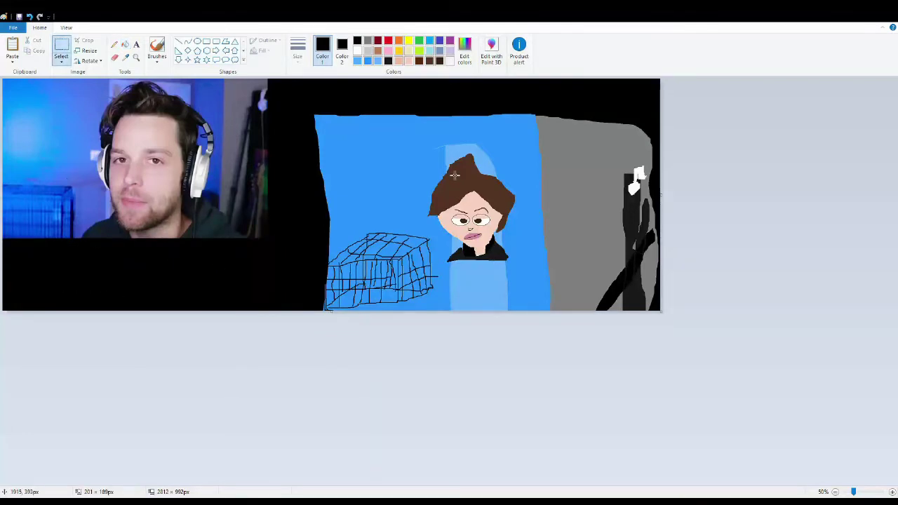
pyautogui.press('Delete')
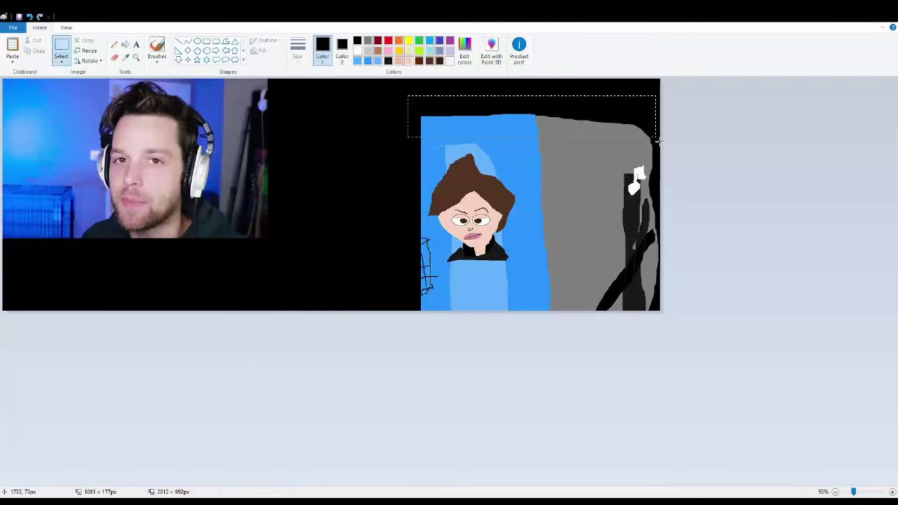
pyautogui.press('Delete')
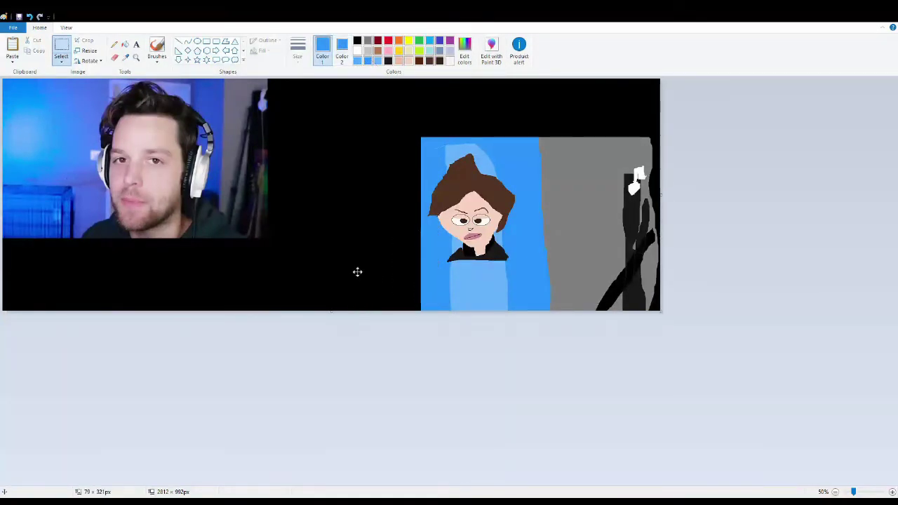
# Crop the canvas from below to a height of 780 px, ending at the portrait's shoulders
pyautogui.moveTo(330, 311); pyautogui.dragTo(336, 262)
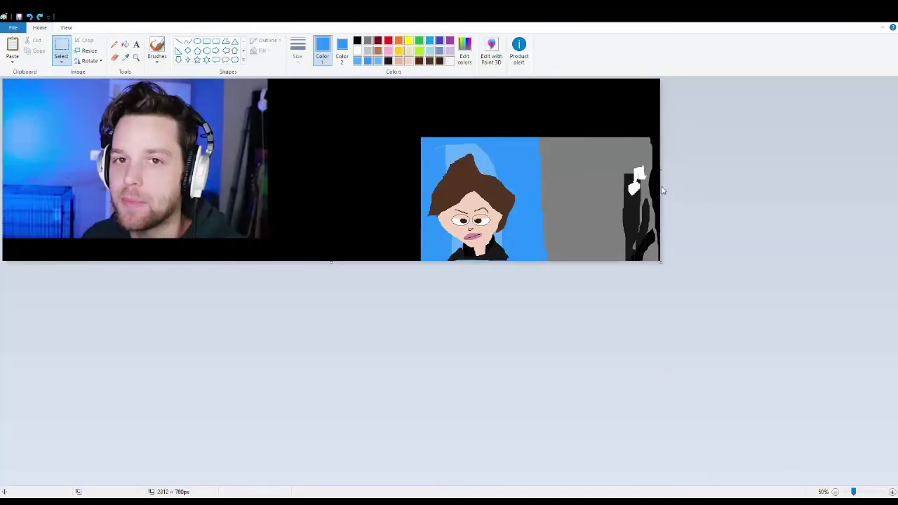
pyautogui.keyDown('ctrl'); pyautogui.scroll(1, 561, 308); pyautogui.keyUp('ctrl')
pyautogui.hscroll(5, 604, 459)
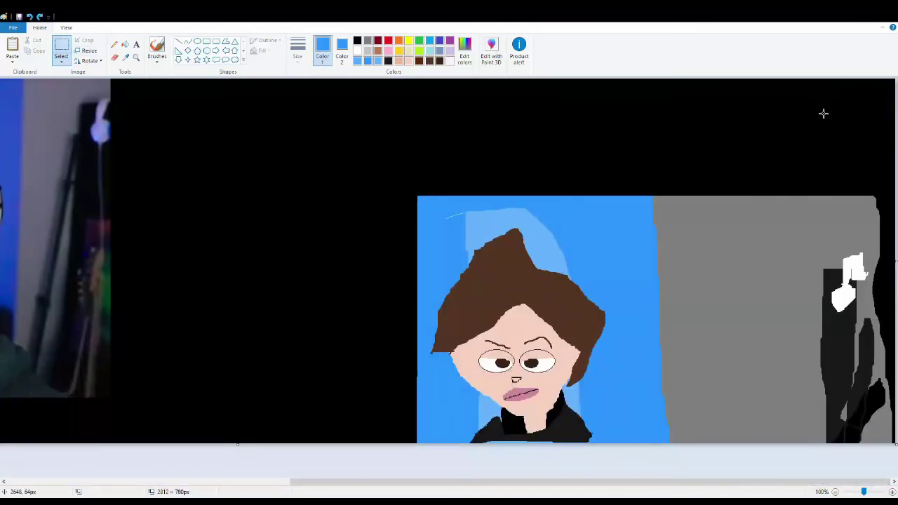